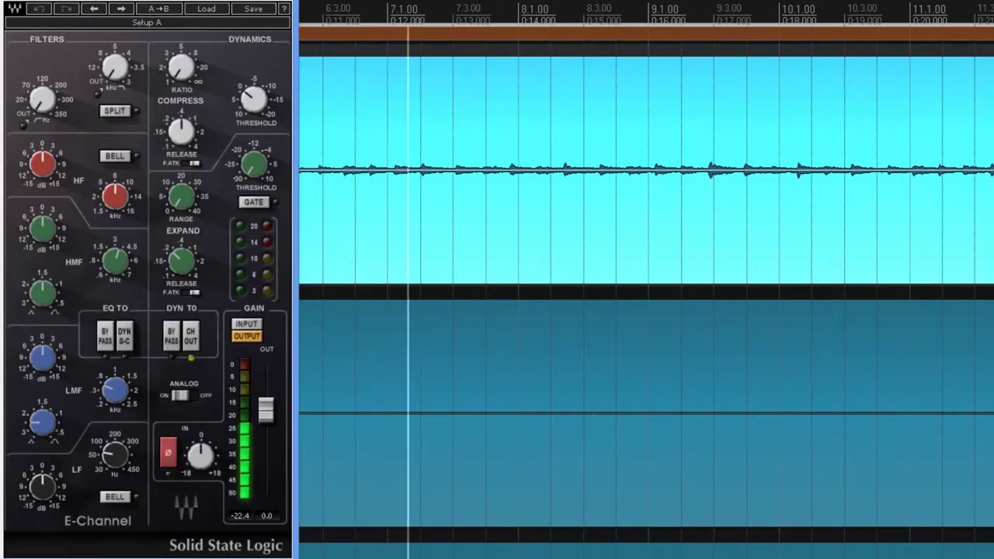
# Set the high-pass filter to about 100 Hz and boost the LF band at about 200 Hz.
pyautogui.moveTo(40, 101); pyautogui.dragTo(40, 70)
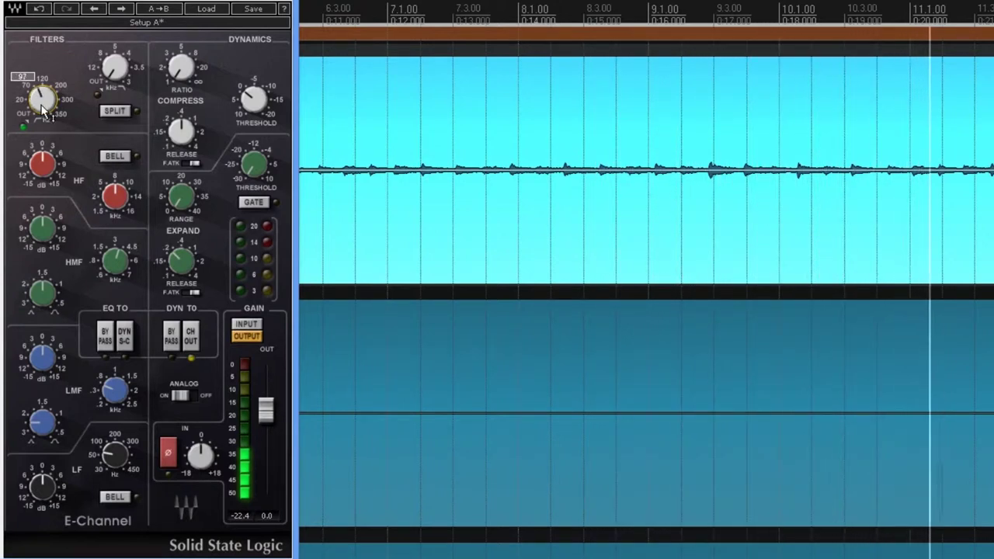
pyautogui.moveTo(109, 456); pyautogui.dragTo(110, 455)
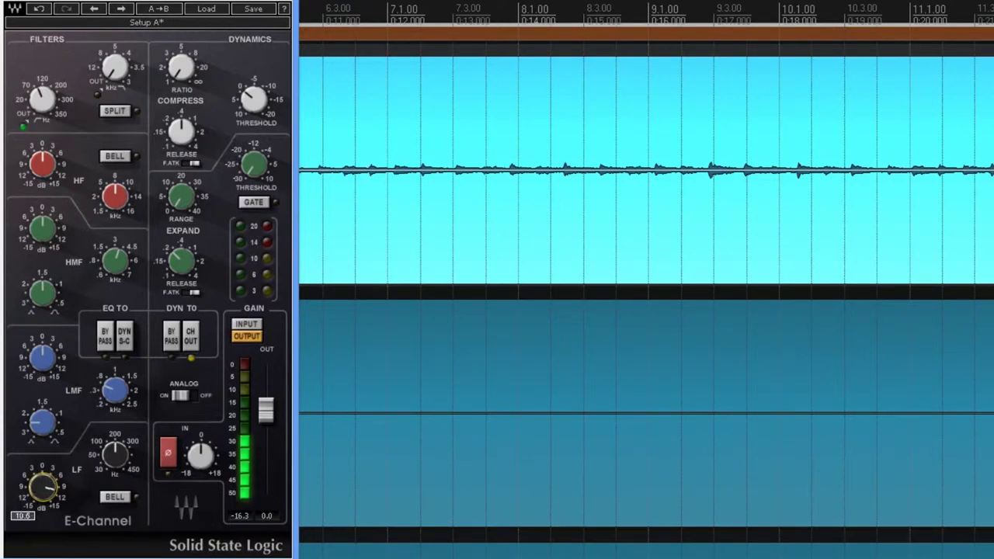
pyautogui.moveTo(43, 488); pyautogui.dragTo(43, 497)
pyautogui.moveTo(39, 98); pyautogui.dragTo(40, 95)
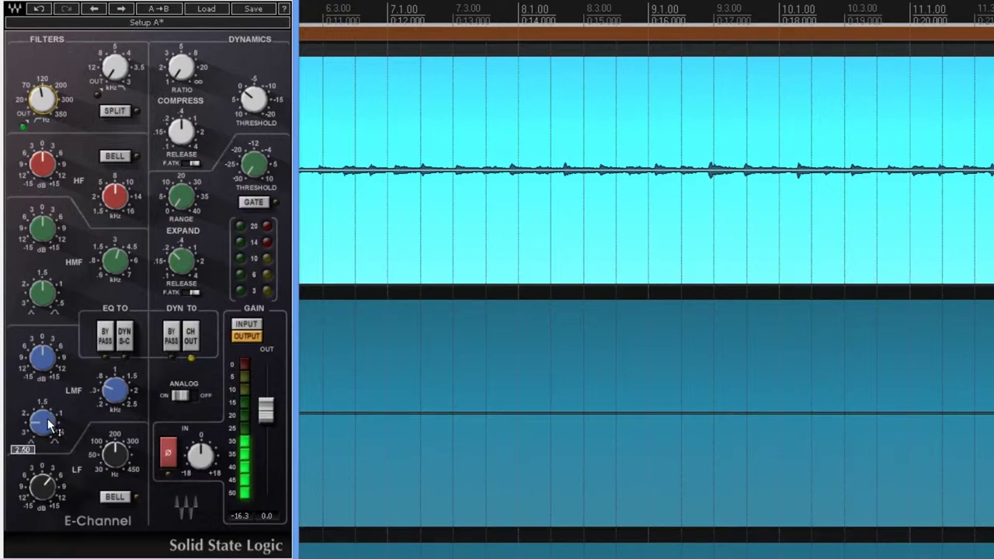
# Cut the LMF band slightly at about 0.3 kHz and set its Q to about 2.
pyautogui.moveTo(43, 358); pyautogui.dragTo(43, 325)
pyautogui.moveTo(122, 397)
pyautogui.mouseDown()
pyautogui.moveTo(121, 381)
pyautogui.moveTo(122, 401)
pyautogui.mouseUp()
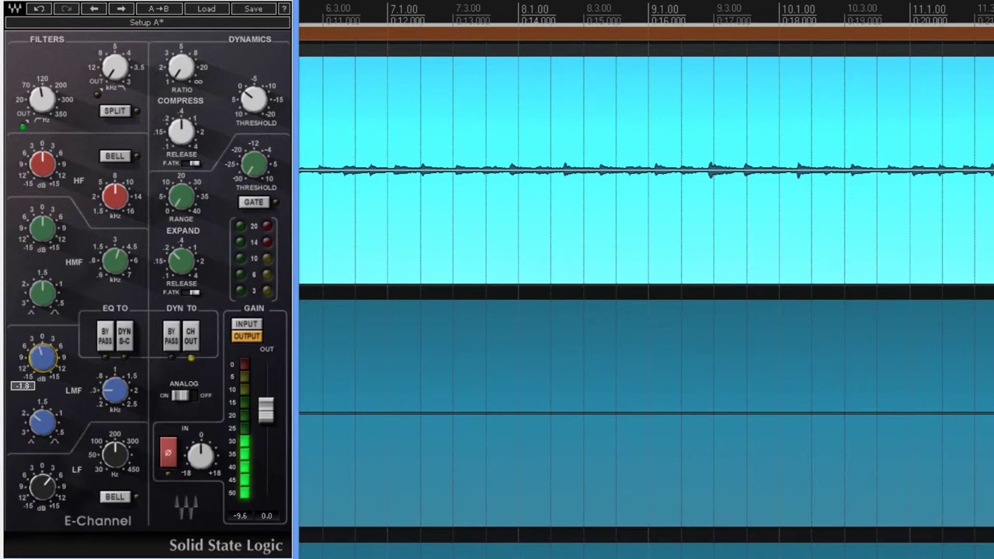
pyautogui.moveTo(43, 422)
pyautogui.mouseDown()
pyautogui.moveTo(42, 456)
pyautogui.moveTo(43, 435)
pyautogui.mouseUp()
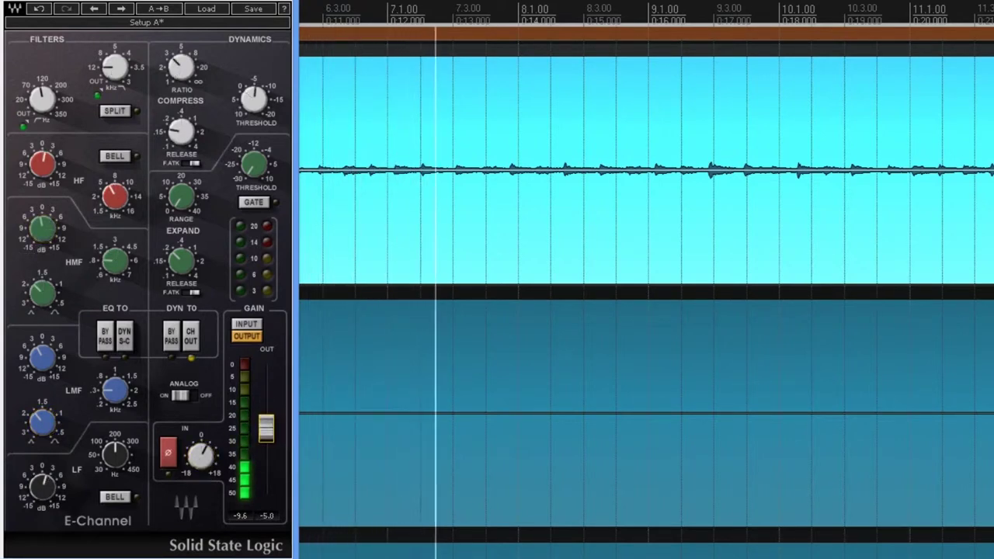
# Raise the channel's input gain slightly with the output at -6.0 dB, and adjust the compressor threshold.
pyautogui.moveTo(202, 456)
pyautogui.mouseDown()
pyautogui.moveTo(201, 435)
pyautogui.moveTo(202, 449)
pyautogui.mouseUp()
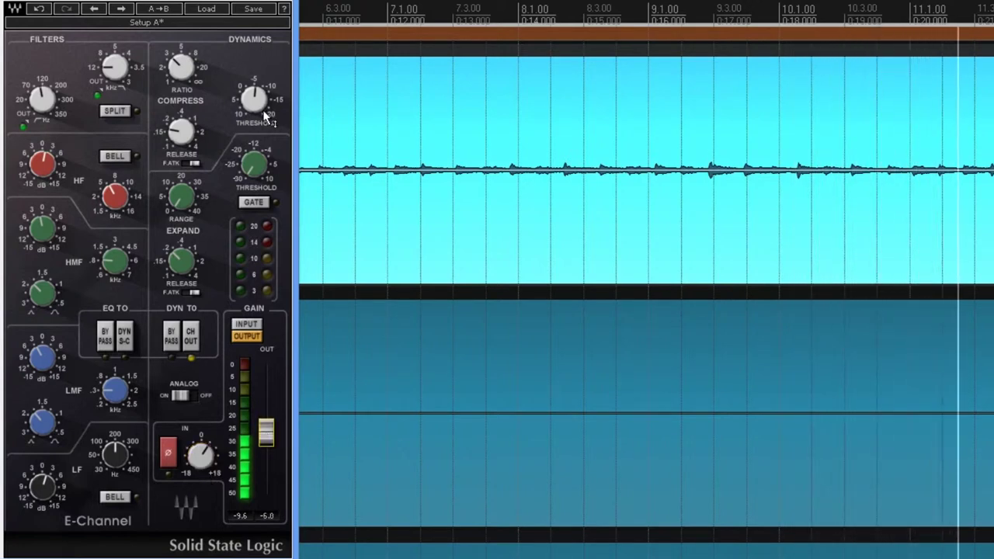
pyautogui.click(254, 100)
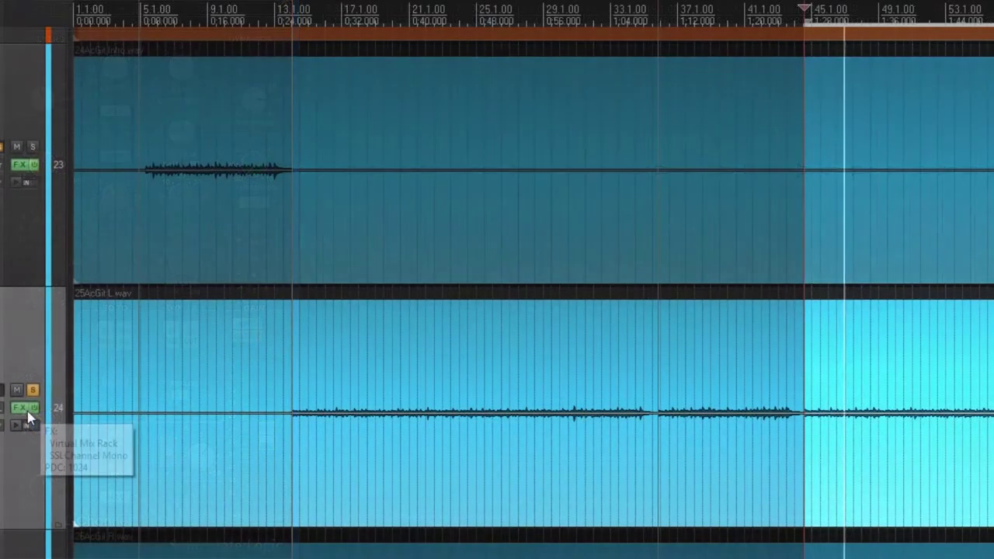
# Open the effects of the 25AcGit L track and raise the Virtual Channel's linked input gain.
pyautogui.click(21, 416)
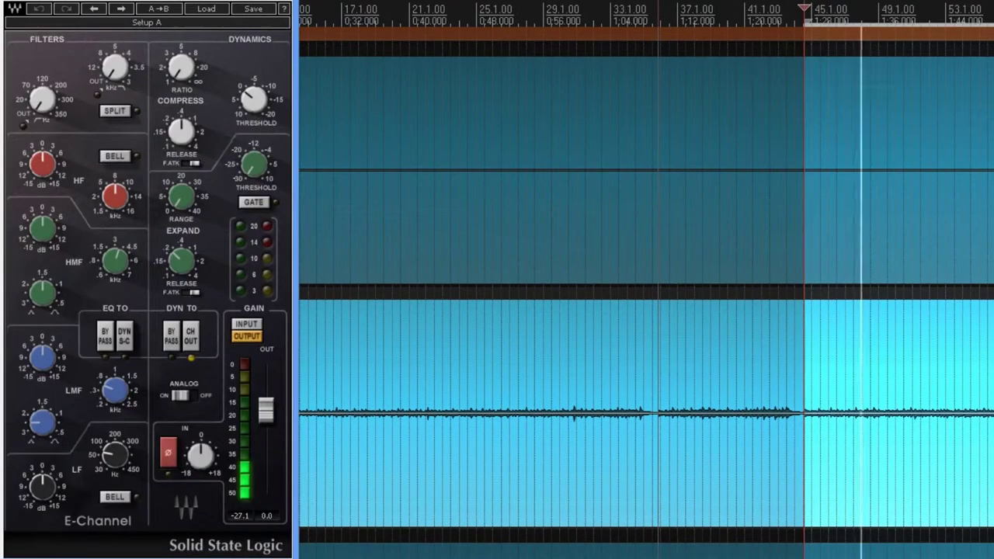
pyautogui.click(1, 125)
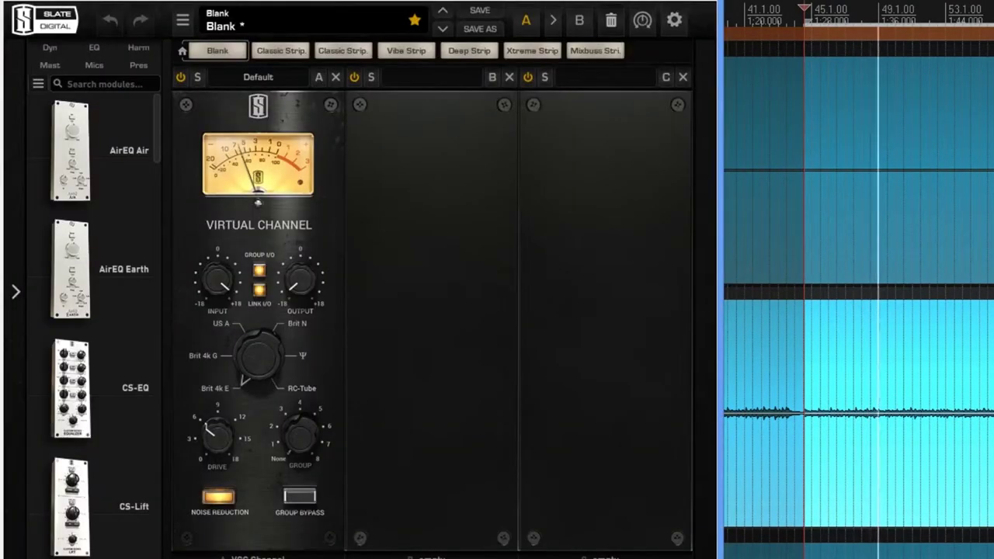
pyautogui.moveTo(209, 275); pyautogui.dragTo(207, 268)
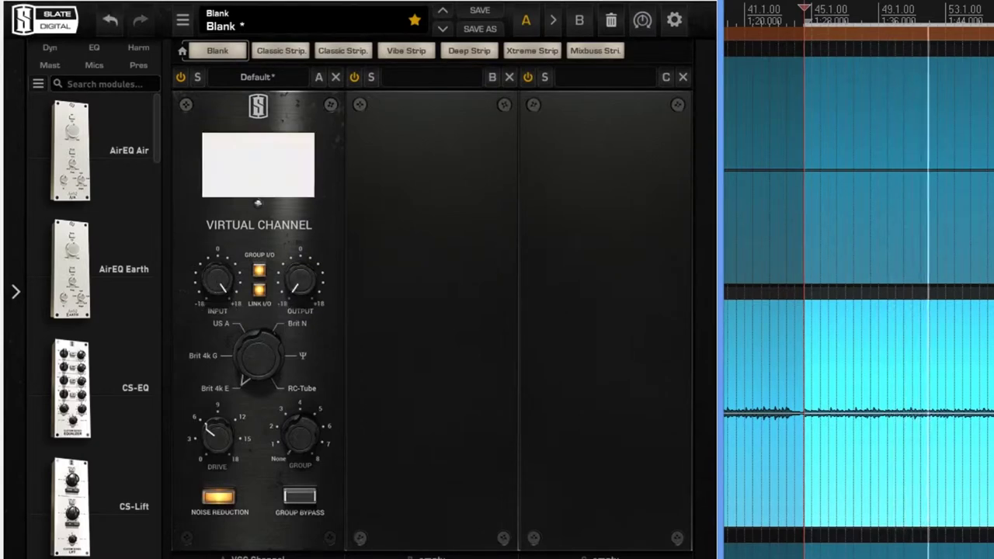
# In the left guitar's E-Channel, boost the HF band at about 7 kHz and cut the HMF band by about 2.4 dB.
pyautogui.click(1, 148)
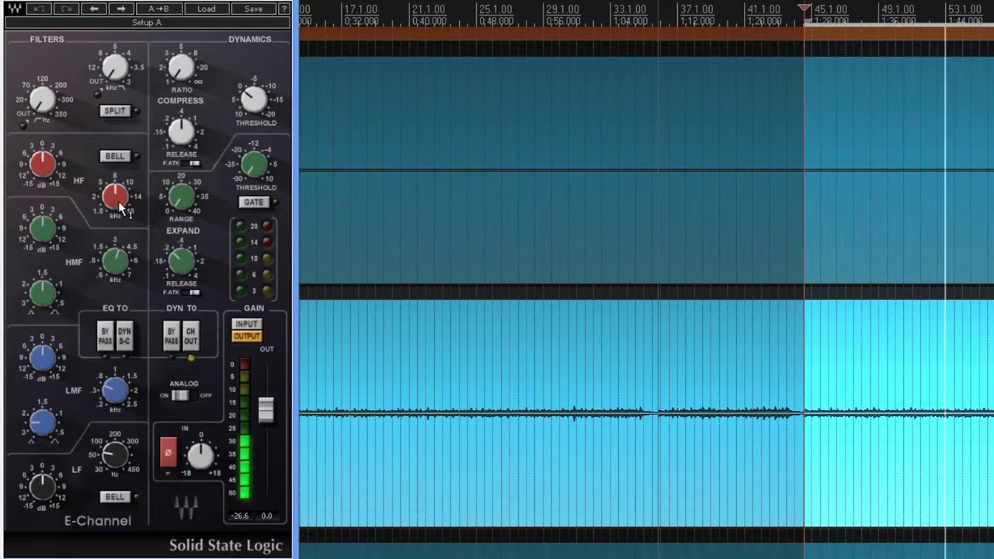
pyautogui.moveTo(117, 200); pyautogui.dragTo(116, 210)
pyautogui.moveTo(45, 168); pyautogui.dragTo(45, 146)
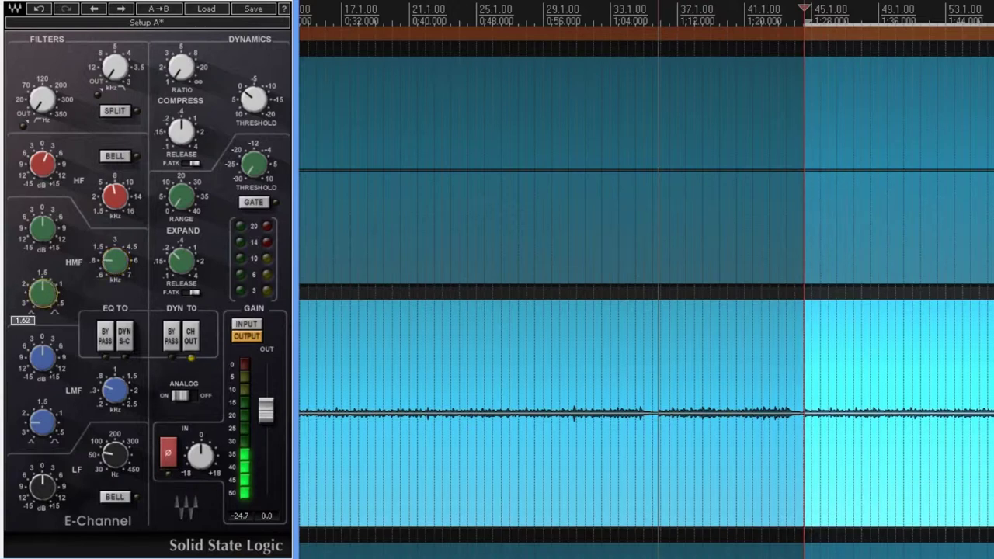
pyautogui.moveTo(42, 231)
pyautogui.mouseDown()
pyautogui.moveTo(42, 261)
pyautogui.moveTo(42, 241)
pyautogui.mouseUp()
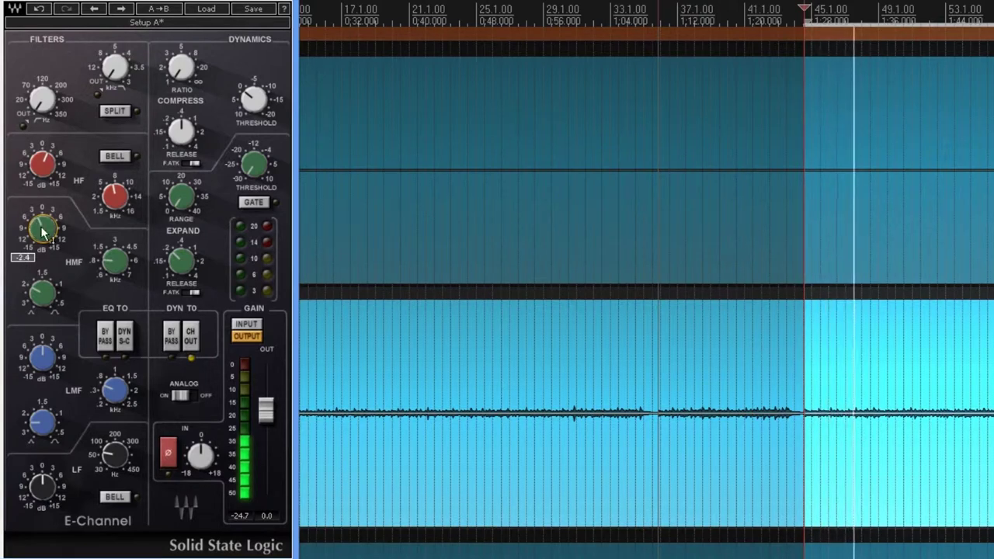
# Cut the LMF band slightly just above 0.3 kHz and set the high-pass filter to 120 Hz.
pyautogui.moveTo(42, 357); pyautogui.dragTo(42, 357)
pyautogui.moveTo(114, 390); pyautogui.dragTo(114, 390)
pyautogui.moveTo(42, 357); pyautogui.dragTo(42, 361)
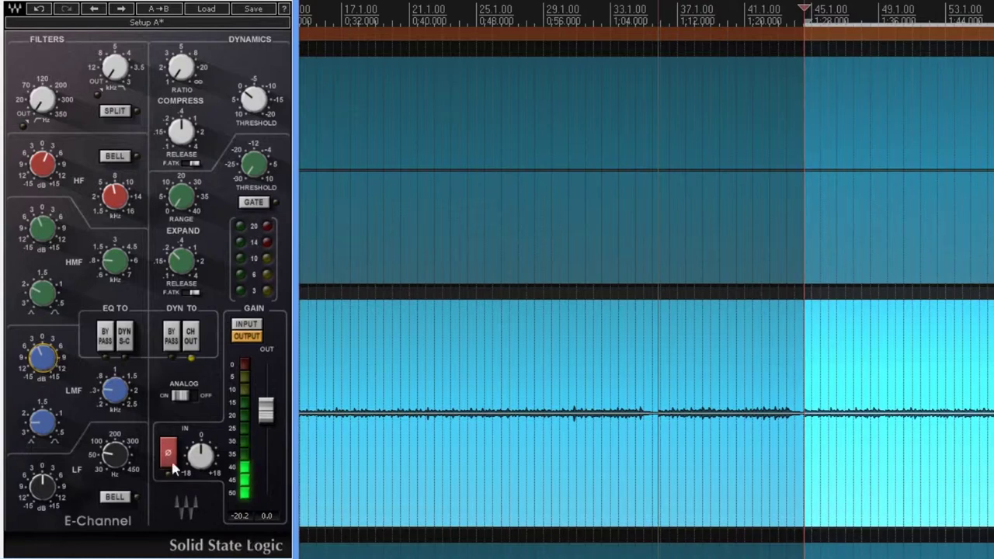
pyautogui.moveTo(115, 463)
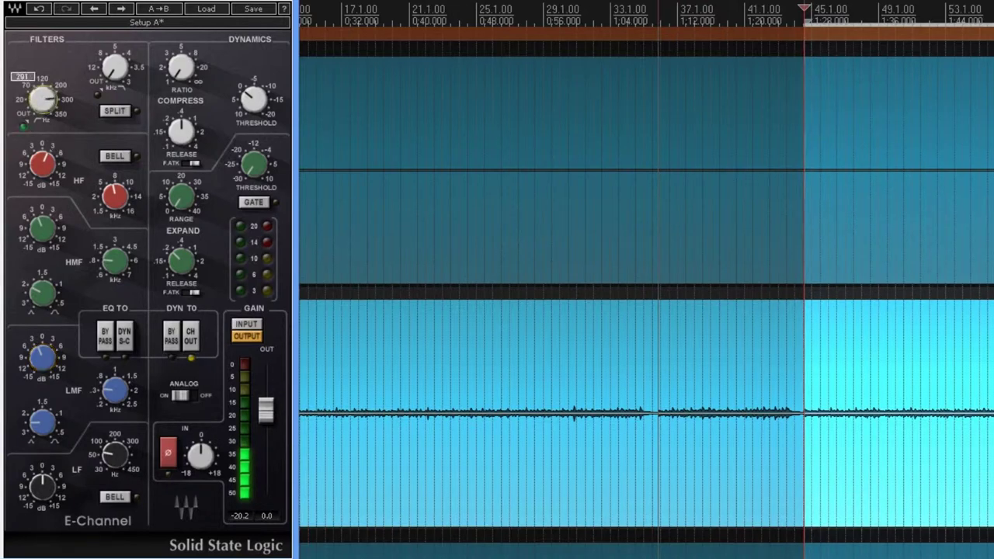
pyautogui.moveTo(42, 100); pyautogui.dragTo(43, 109)
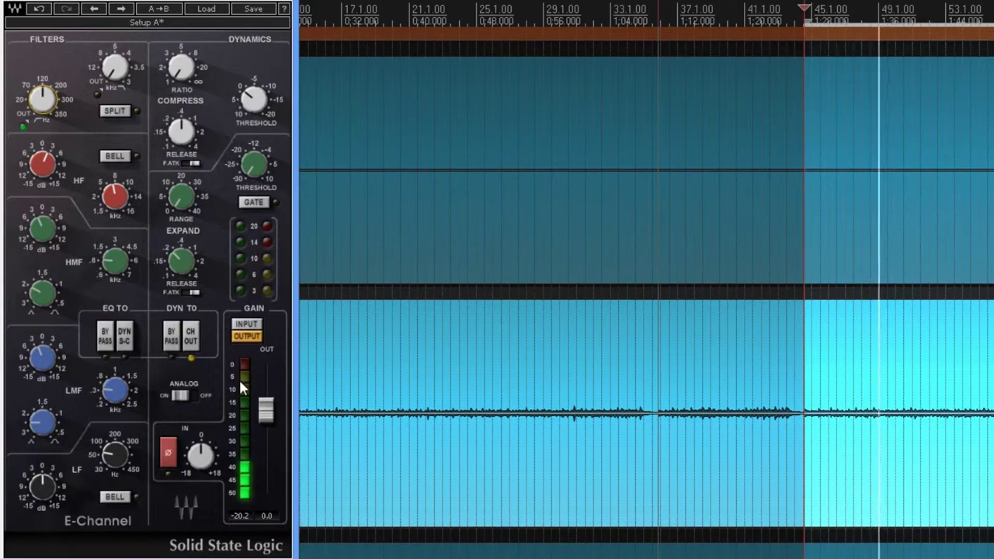
# Raise the input gain to about 14 dB and lower the output level to -13.0 dB.
pyautogui.moveTo(268, 420); pyautogui.dragTo(267, 455)
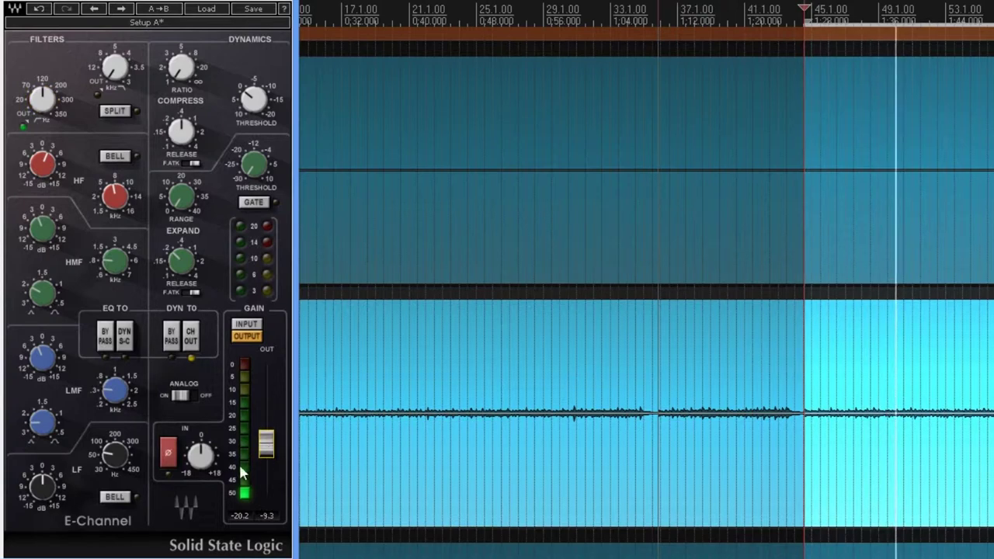
pyautogui.moveTo(210, 464); pyautogui.dragTo(210, 424)
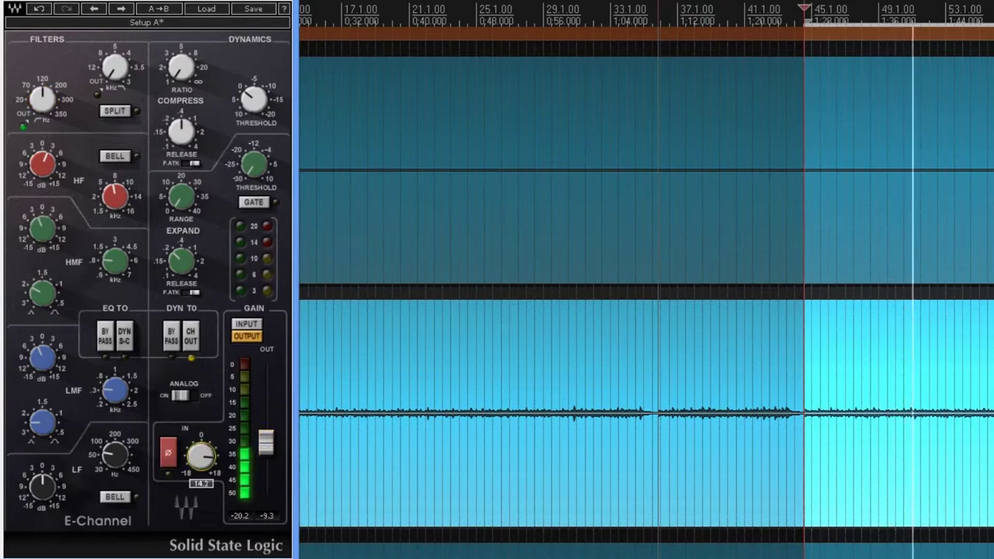
pyautogui.moveTo(266, 442); pyautogui.dragTo(266, 457)
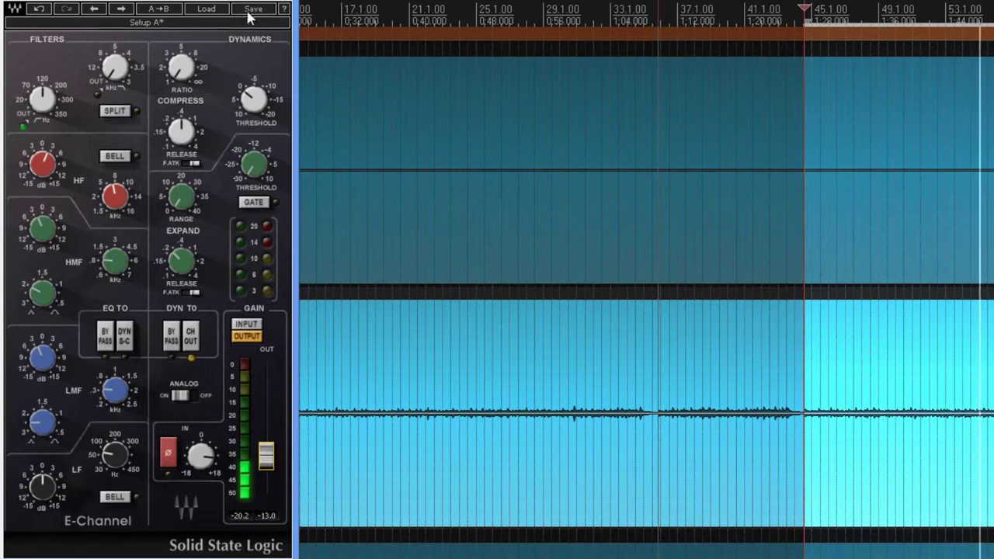
# Compress the left guitar with a ratio of about 3, a lower threshold and a faster release, and close its effects.
pyautogui.moveTo(180, 69); pyautogui.dragTo(180, 68)
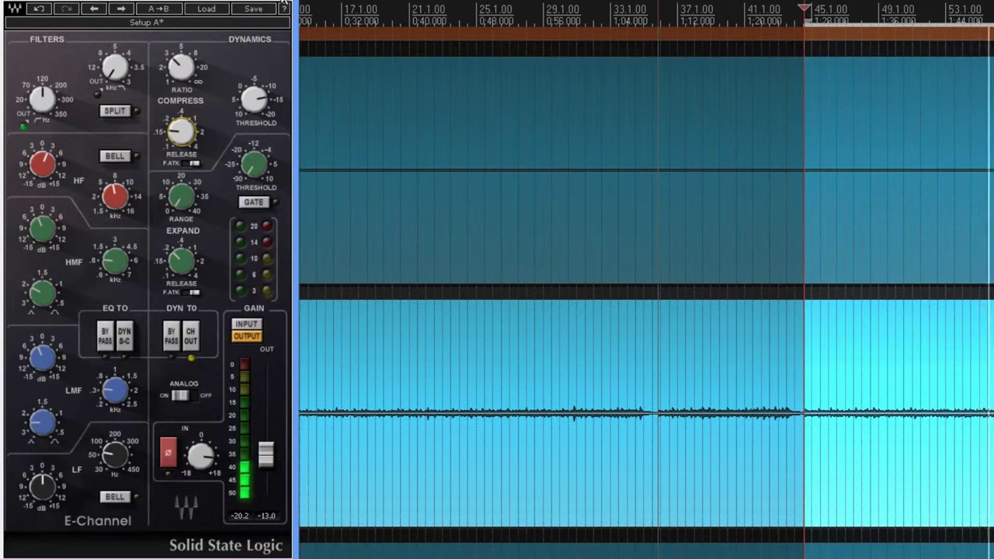
pyautogui.press('Escape')
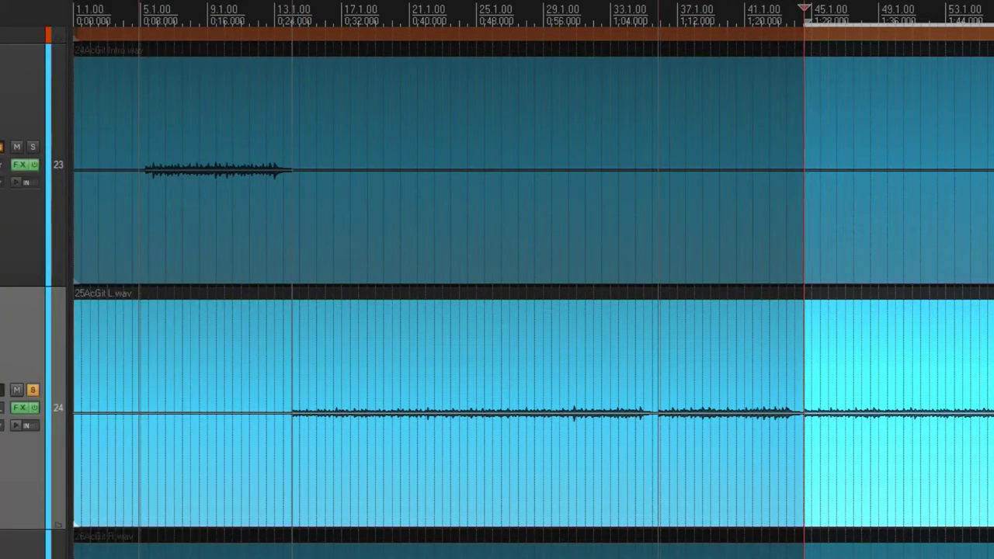
# Solo the 26AcGit R track in place of 25AcGit L and raise its Virtual Channel's linked input gain.
pyautogui.click(32, 558)
pyautogui.click(34, 390)
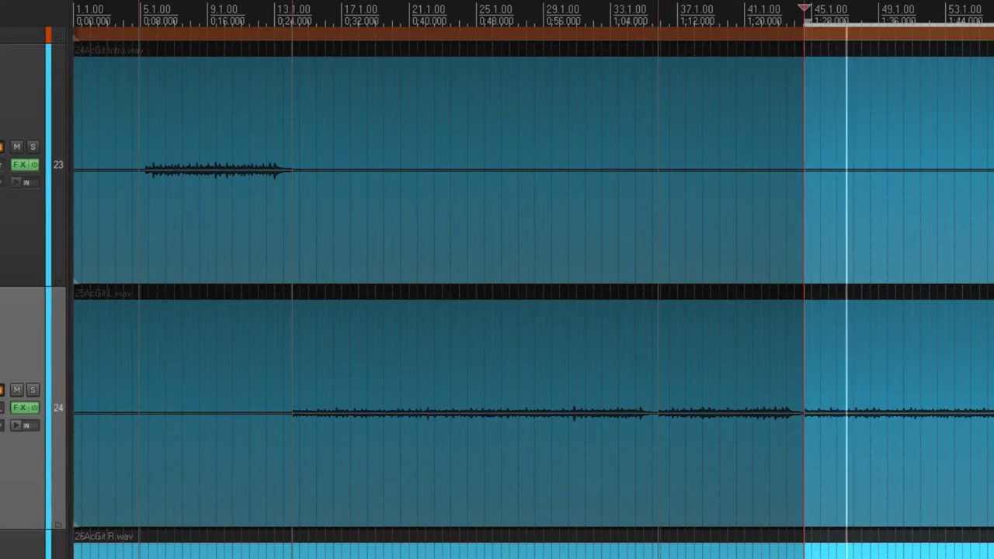
pyautogui.press('f')
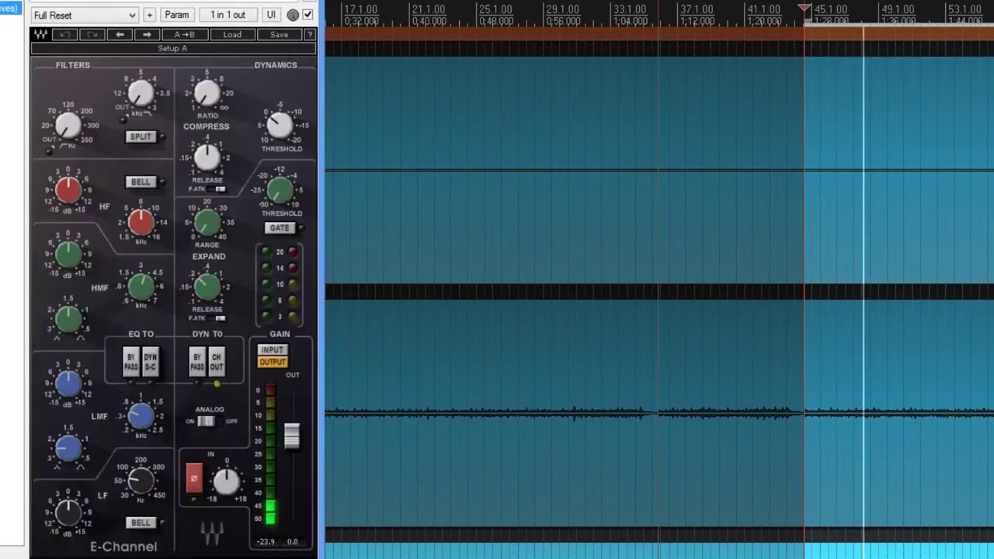
pyautogui.click(8, 2)
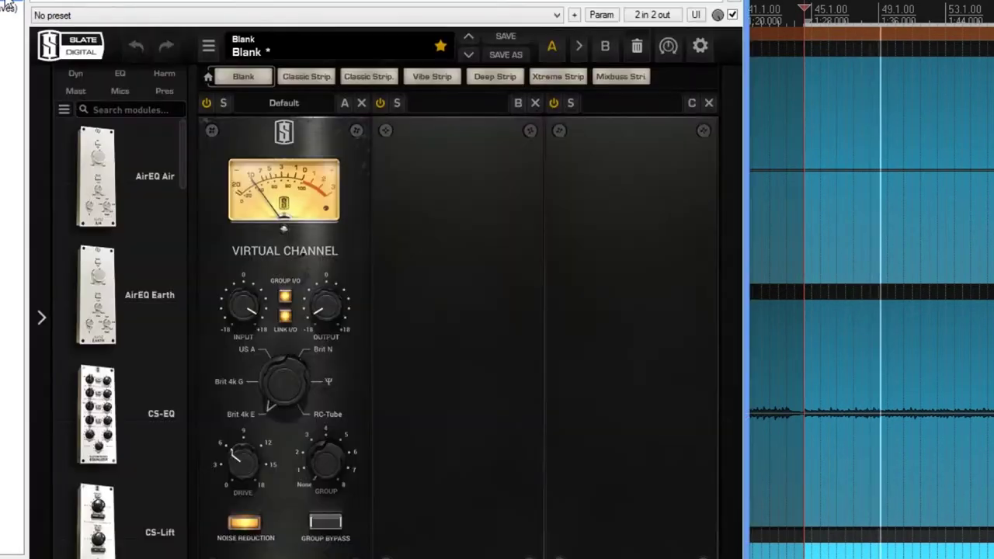
pyautogui.moveTo(247, 310); pyautogui.dragTo(230, 129)
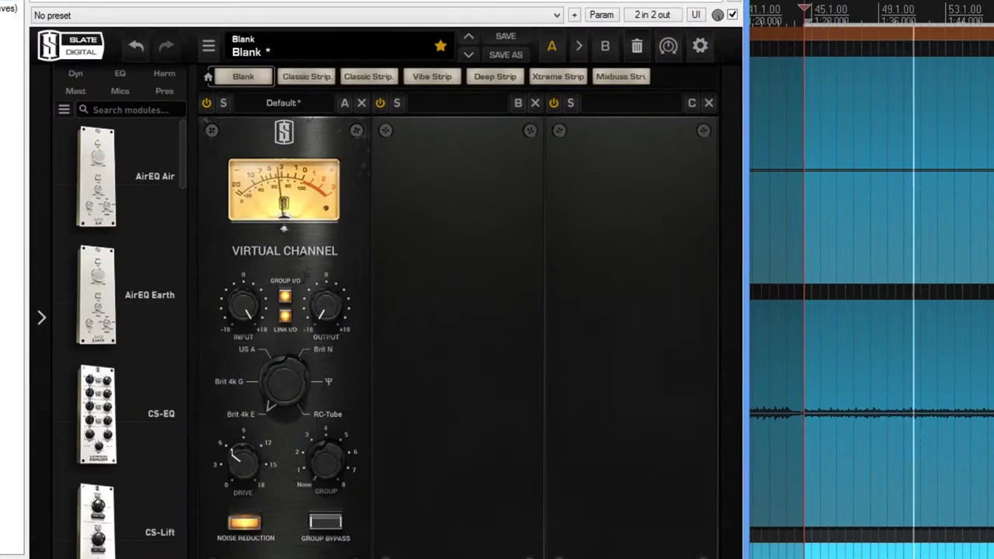
pyautogui.press('Escape')
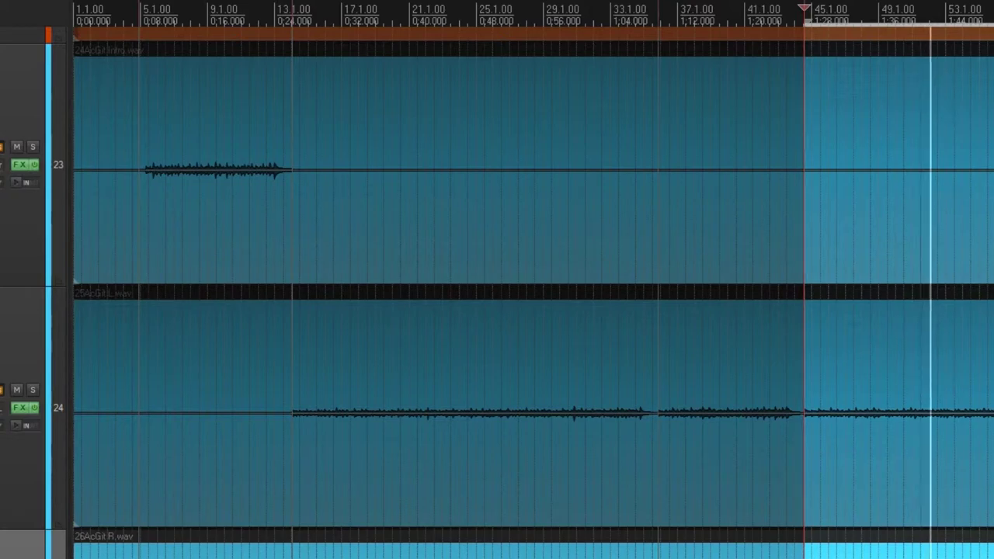
# In the right guitar's E-Channel, set the HF frequency above 10 kHz and the high-pass filter to 120 Hz.
pyautogui.press('f')
pyautogui.click(9, 9)
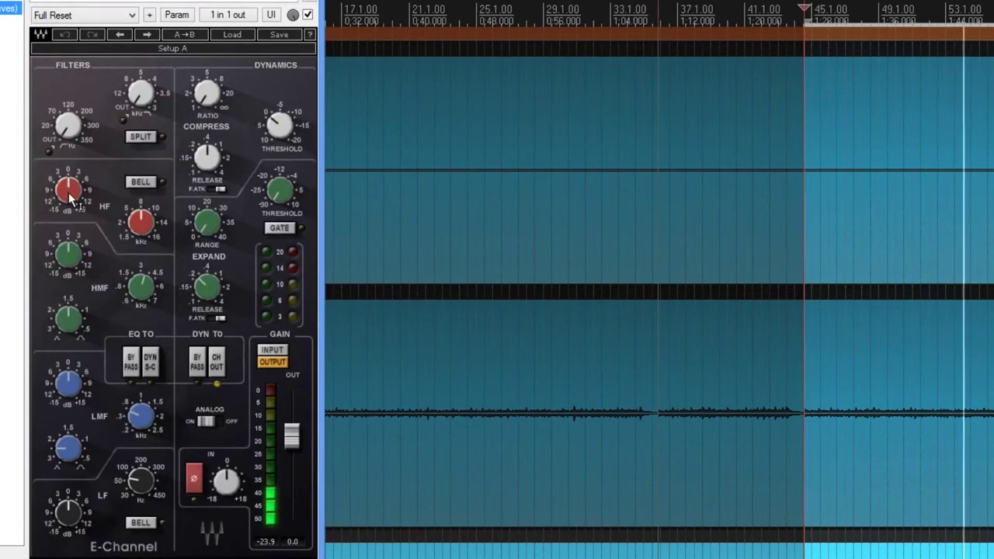
pyautogui.moveTo(140, 223)
pyautogui.mouseDown()
pyautogui.moveTo(140, 202)
pyautogui.moveTo(140, 216)
pyautogui.mouseUp()
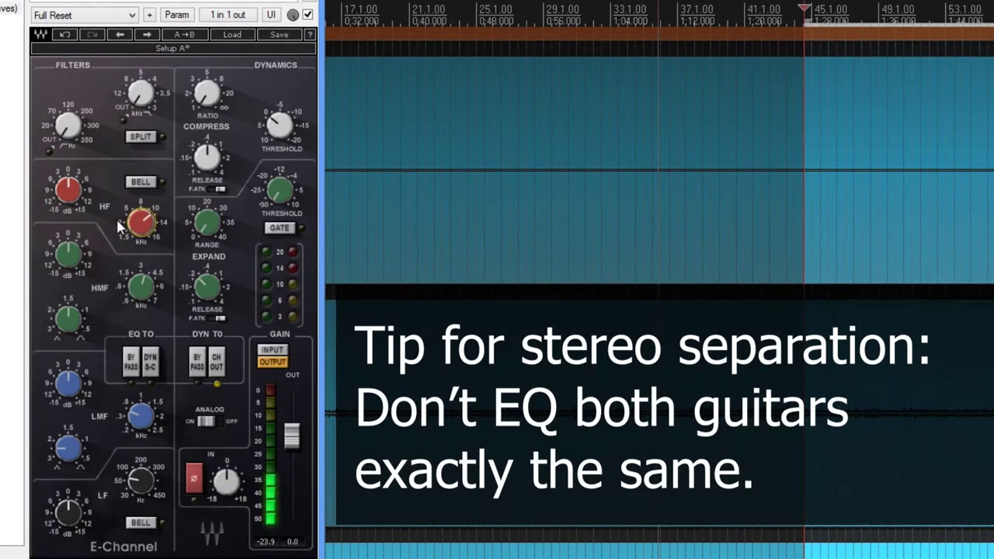
pyautogui.click(70, 125)
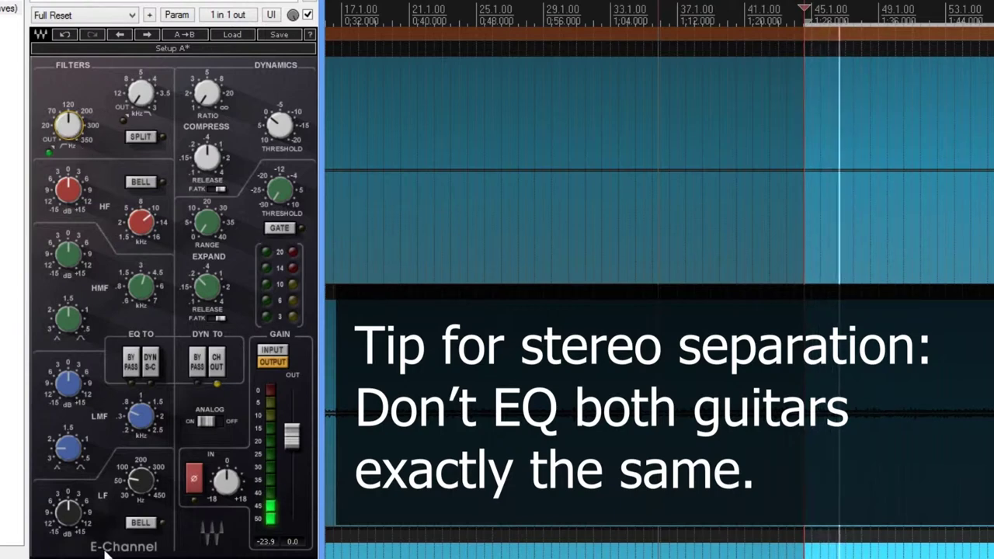
# Switch the LF band to a bell at about 151 Hz and boost it slightly.
pyautogui.moveTo(140, 480)
pyautogui.moveTo(141, 481); pyautogui.dragTo(141, 485)
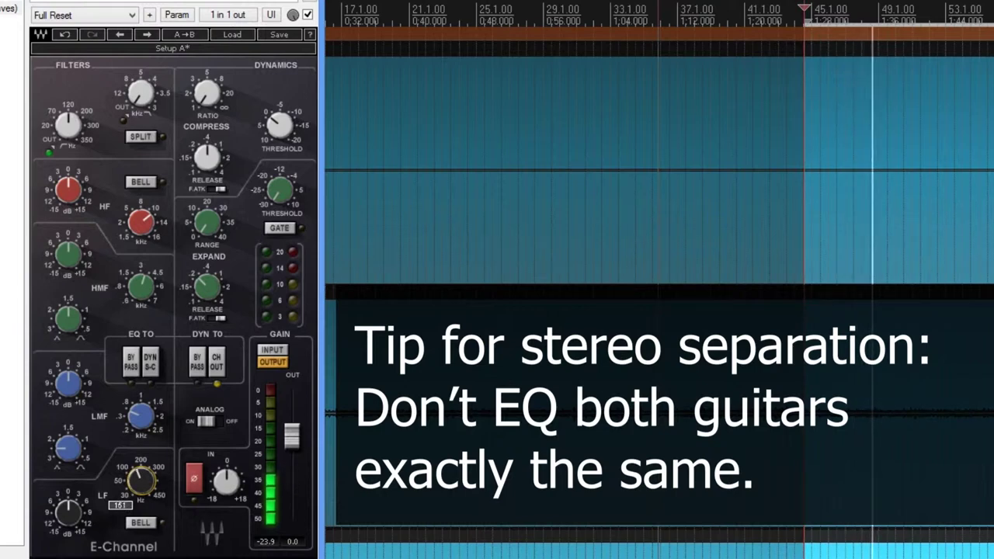
pyautogui.click(141, 523)
pyautogui.moveTo(68, 513)
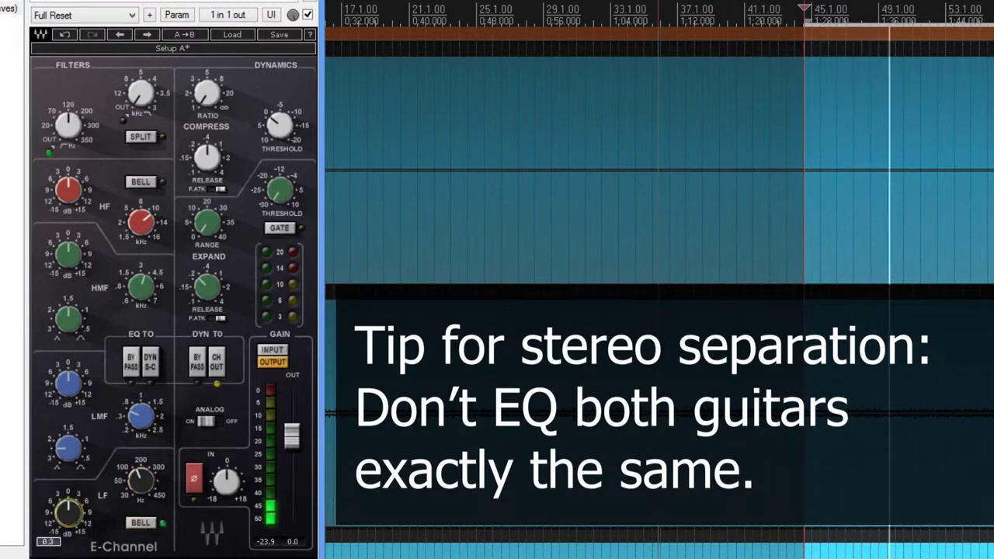
pyautogui.moveTo(68, 514); pyautogui.dragTo(69, 503)
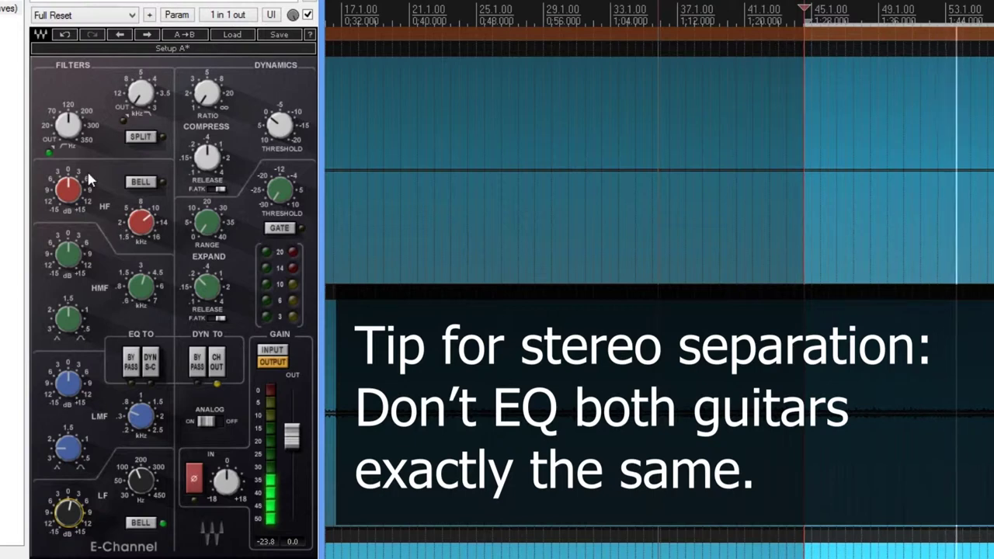
# Cut the HF band slightly and the LMF band by about 3 dB near 0.8 kHz, and retune the LF bell to a cut near 300 Hz.
pyautogui.moveTo(72, 191); pyautogui.dragTo(73, 209)
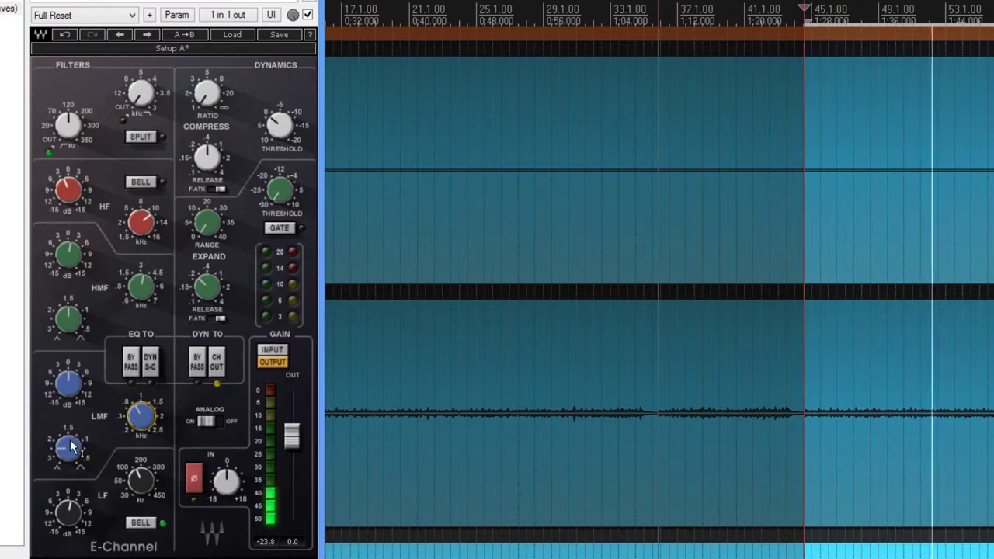
pyautogui.moveTo(71, 390); pyautogui.dragTo(71, 403)
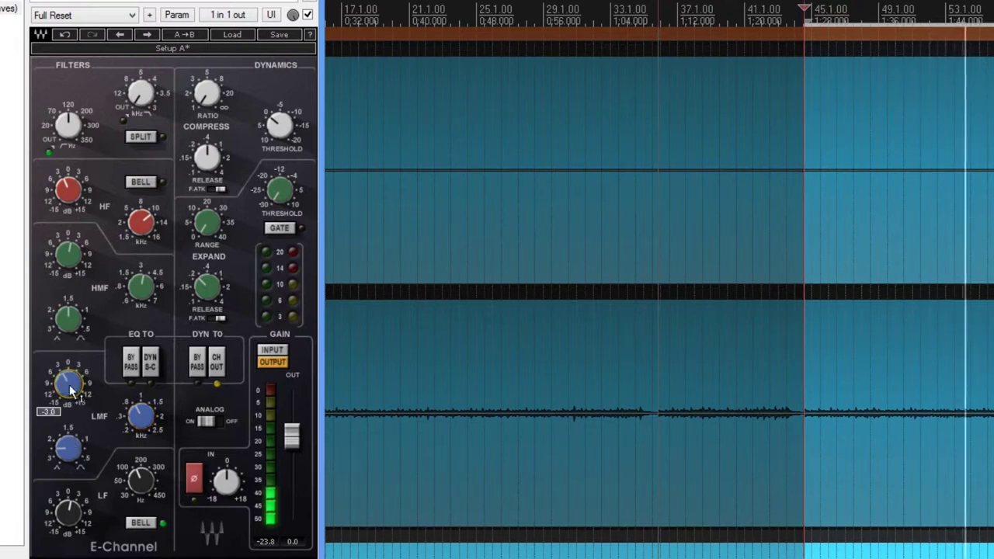
pyautogui.moveTo(134, 484); pyautogui.dragTo(134, 484)
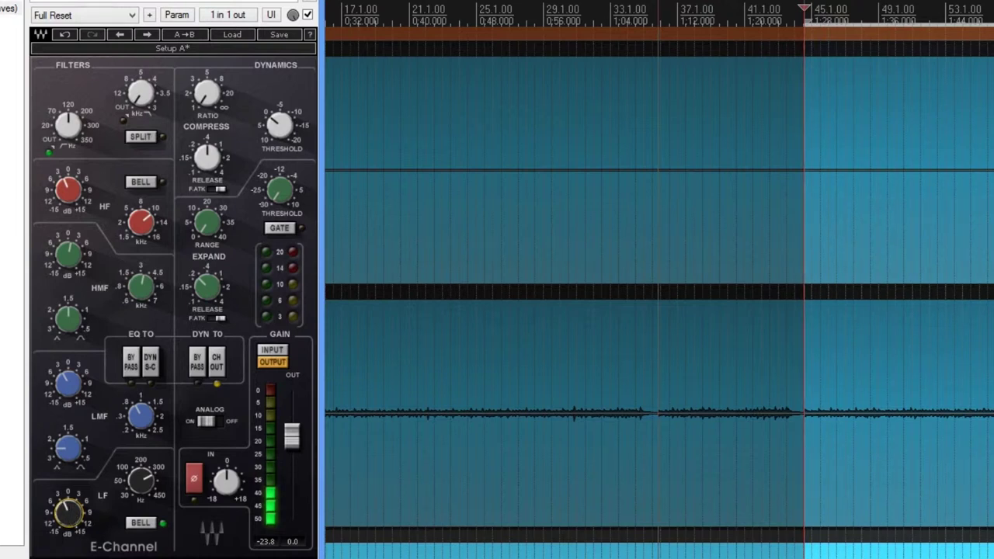
# Raise the right guitar's E-Channel input gain, lower its output to about -10.2 dB, and compare the sound with the plugin bypassed.
pyautogui.moveTo(155, 1); pyautogui.dragTo(341, 5)
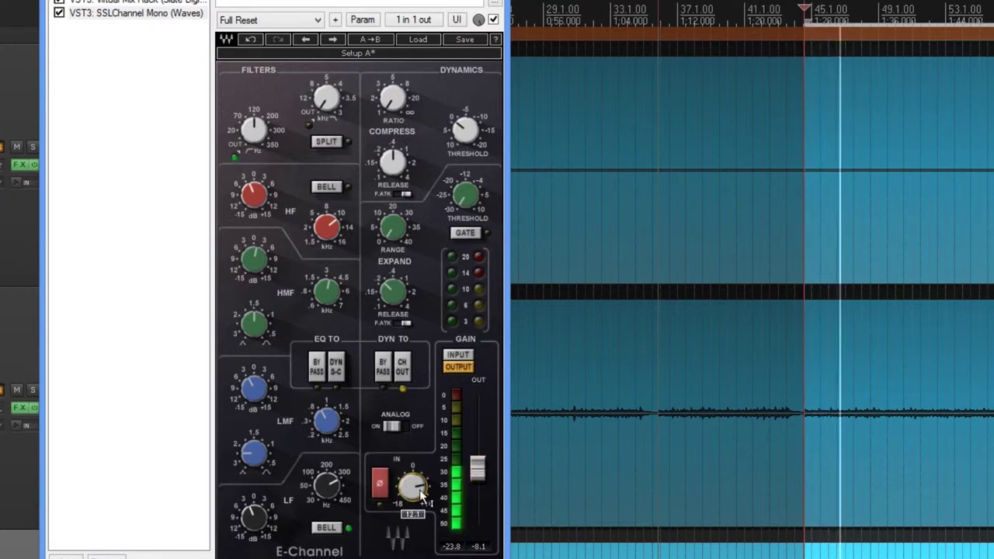
pyautogui.click(493, 19)
pyautogui.click(493, 19)
pyautogui.moveTo(472, 479); pyautogui.dragTo(471, 488)
pyautogui.click(493, 19)
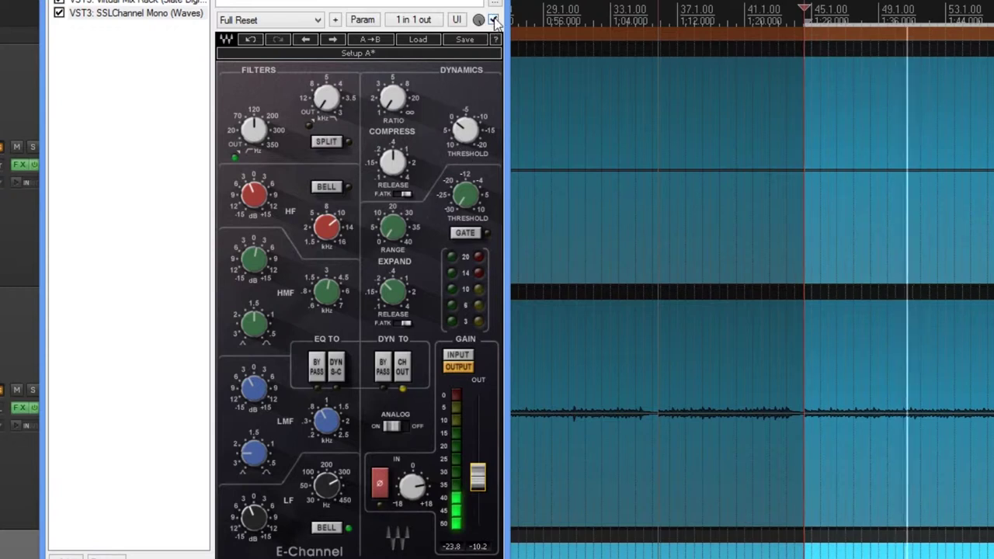
pyautogui.click(494, 20)
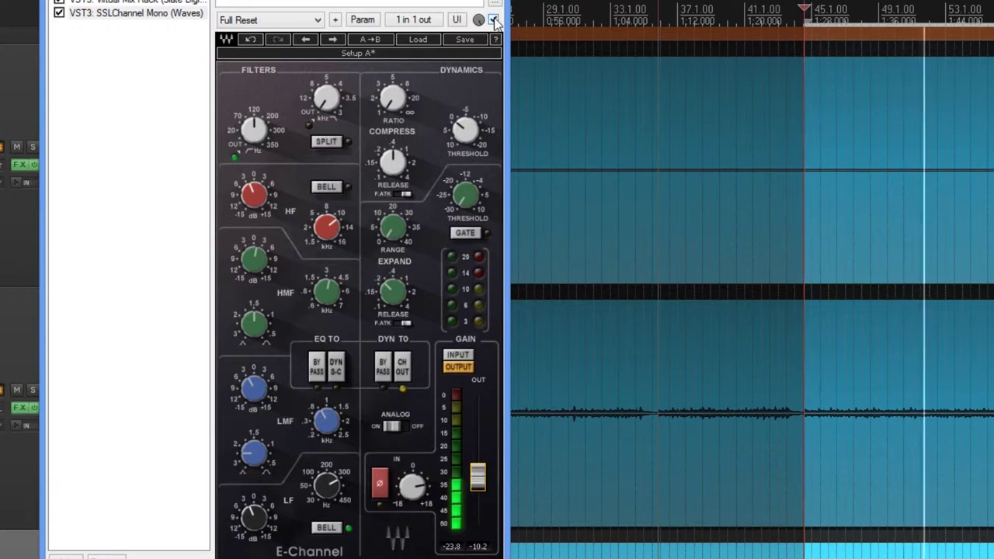
# Compress the right guitar at a ratio of about 3 with 0.15 release and a lower threshold, setting the output to -12.2 dB.
pyautogui.moveTo(397, 88); pyautogui.dragTo(397, 65)
pyautogui.moveTo(396, 159); pyautogui.dragTo(396, 179)
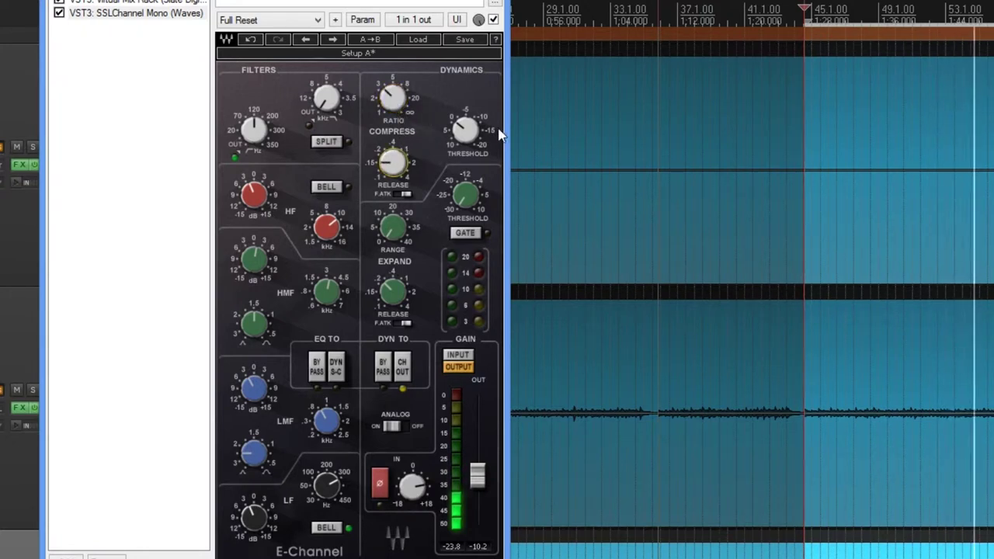
pyautogui.moveTo(466, 128); pyautogui.dragTo(466, 144)
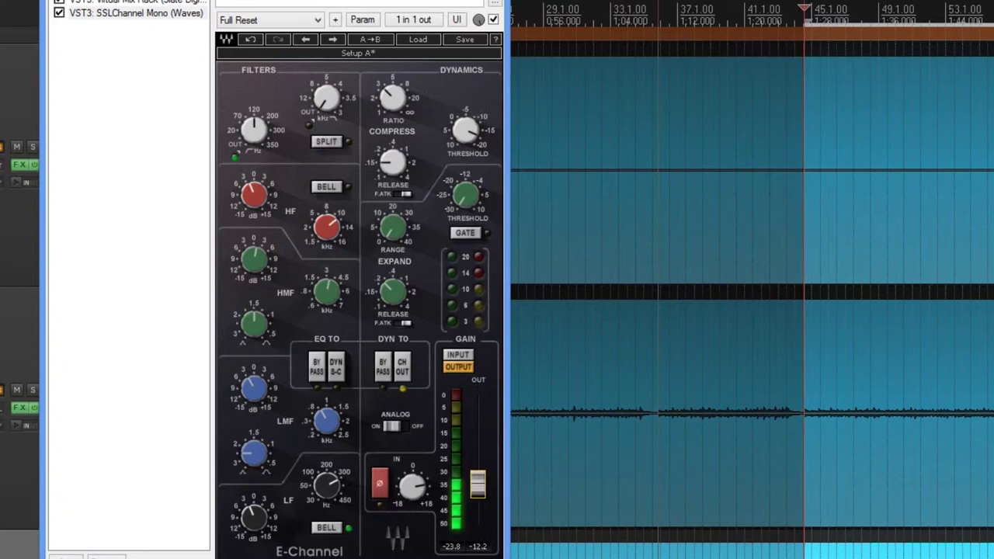
pyautogui.click(493, 21)
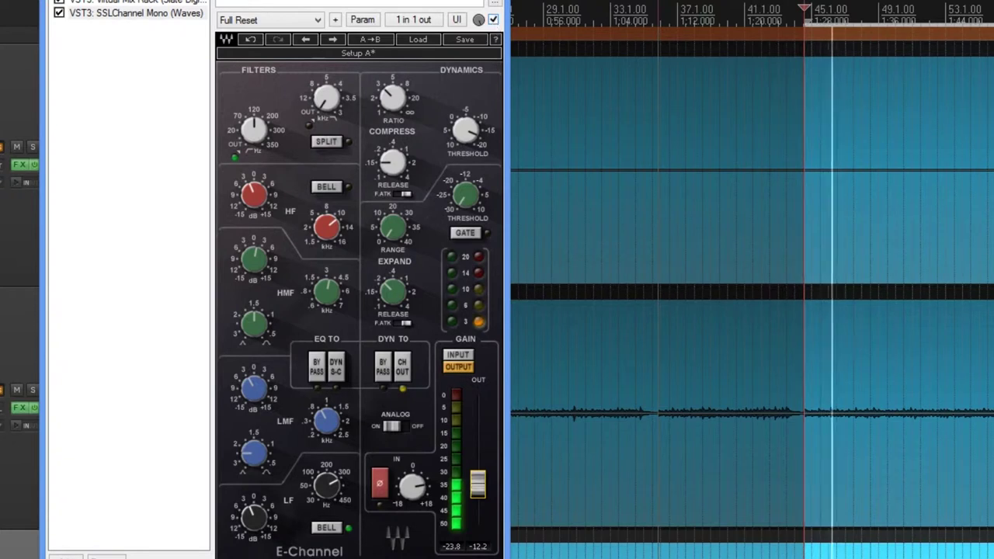
# Solo the 25AcGit L track alongside 26AcGit R and play both guitars together.
pyautogui.click(34, 389)
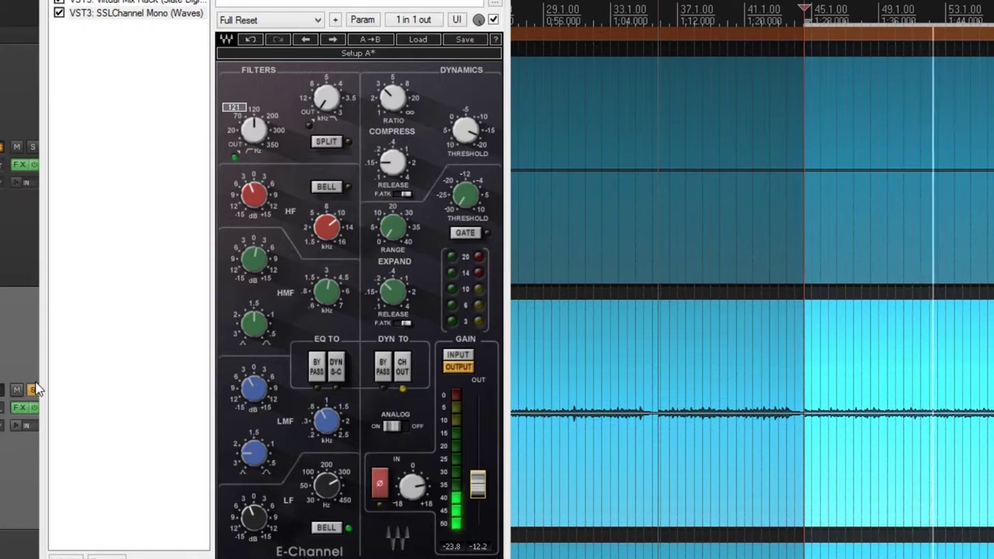
pyautogui.hotkey('ctrl', 'm')
pyautogui.hscroll(-8, 35, 388)
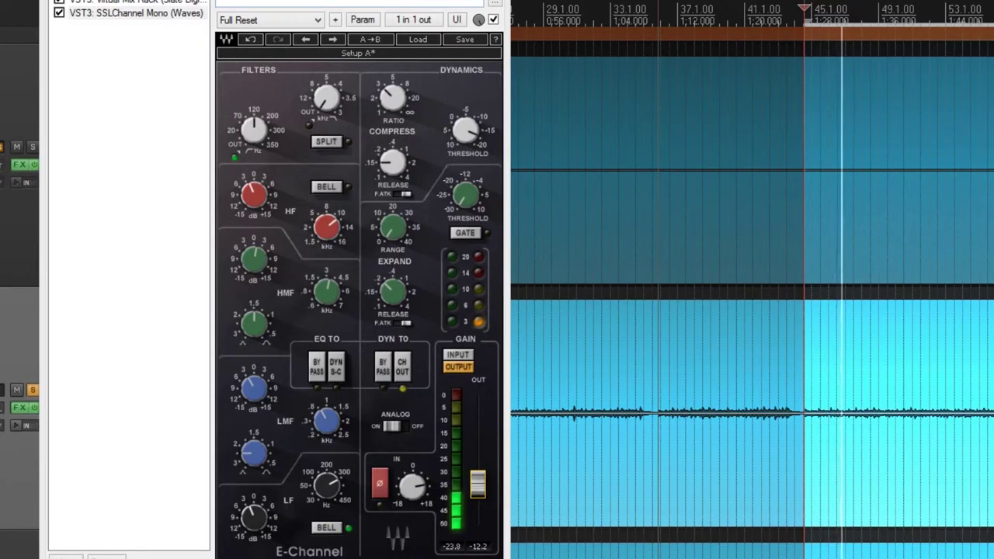
pyautogui.press('Escape')
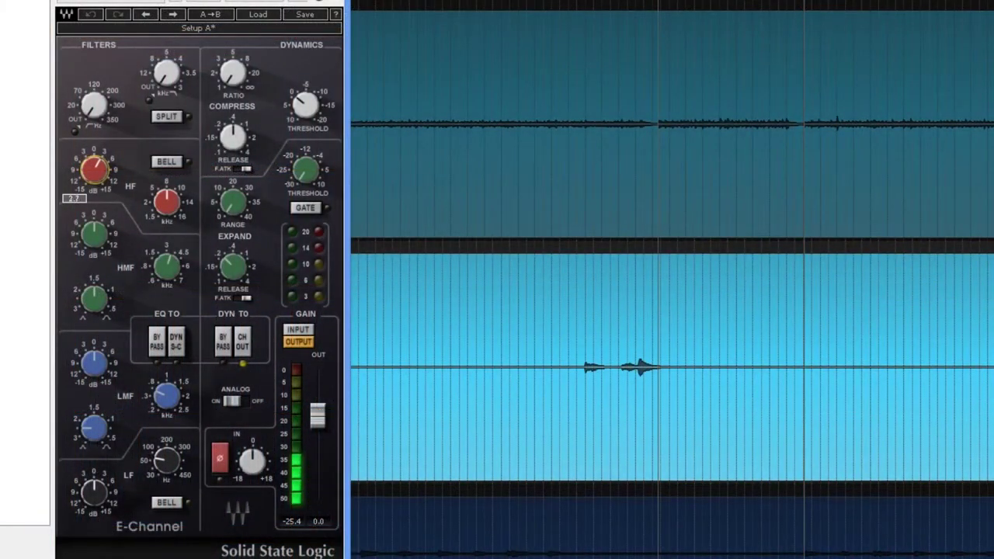
# In the 27AcGit Theme E-Channel, boost the HF band by about 2.7 dB and set the high-pass filter slightly above 120 Hz.
pyautogui.moveTo(87, 171); pyautogui.dragTo(87, 173)
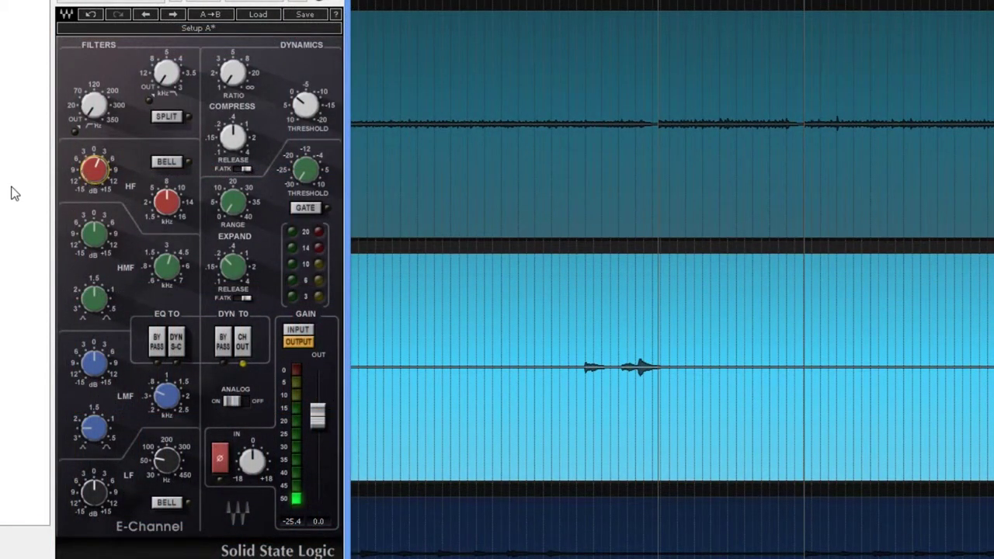
pyautogui.moveTo(93, 104); pyautogui.dragTo(93, 88)
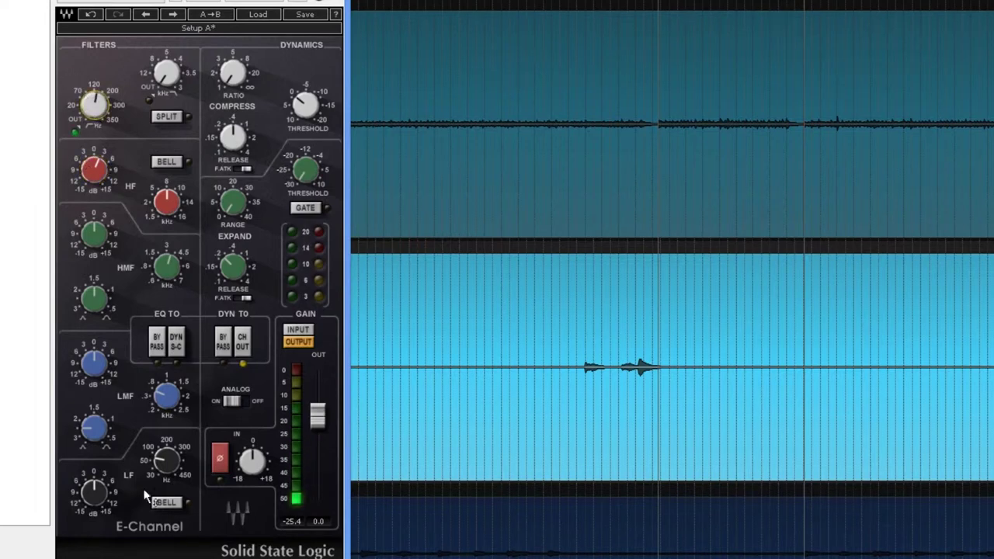
# Switch the theme guitar's LF band to a bell, tune it above 300 Hz with a strong boost, and reduce it to a slight cut.
pyautogui.moveTo(170, 465); pyautogui.dragTo(170, 436)
pyautogui.moveTo(97, 505)
pyautogui.mouseDown()
pyautogui.moveTo(97, 517)
pyautogui.moveTo(95, 488)
pyautogui.mouseUp()
pyautogui.click(167, 503)
pyautogui.moveTo(168, 464); pyautogui.dragTo(168, 464)
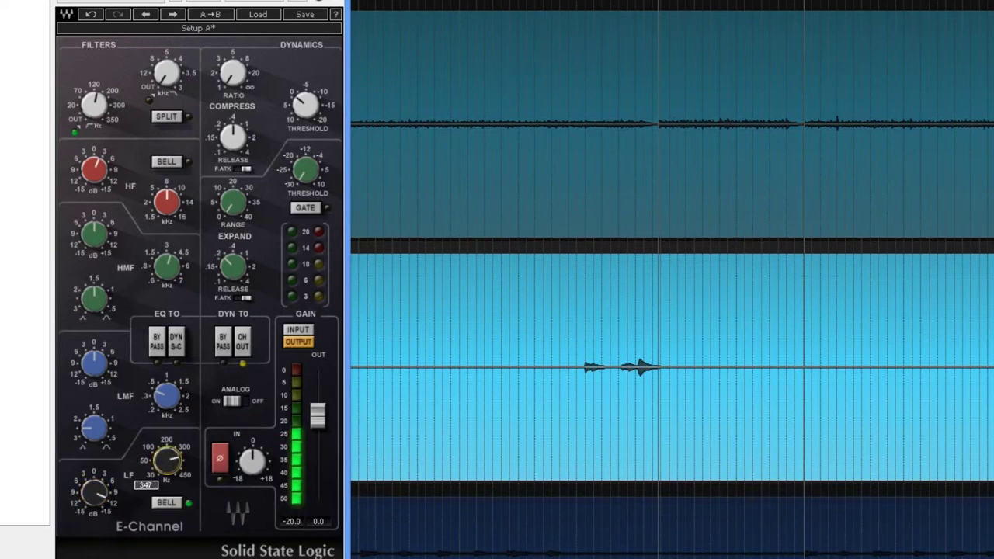
pyautogui.moveTo(99, 492)
pyautogui.mouseDown()
pyautogui.moveTo(99, 519)
pyautogui.moveTo(94, 503)
pyautogui.mouseUp()
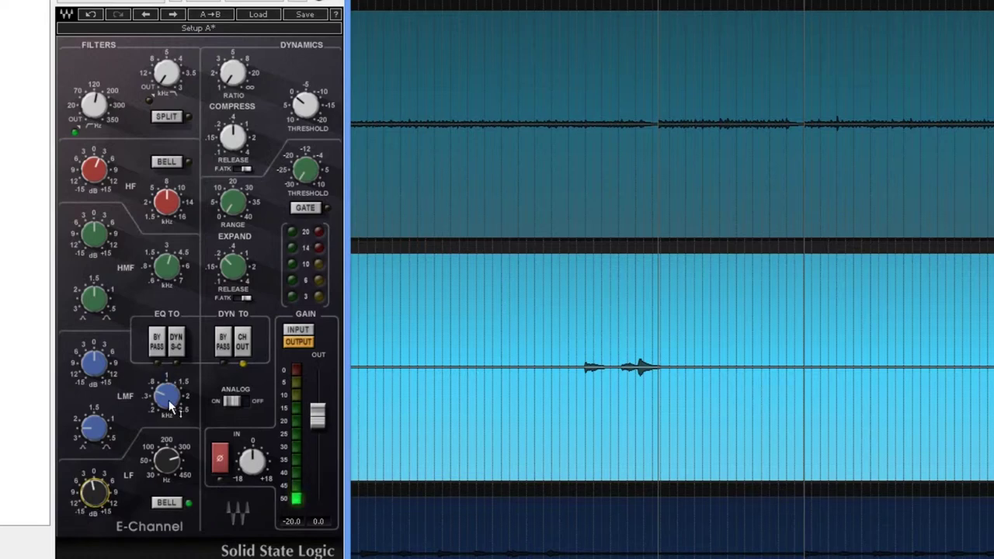
# Sweep the theme guitar's LMF band with a boost to below 0.8 kHz and cut it slightly there.
pyautogui.moveTo(88, 362); pyautogui.dragTo(88, 330)
pyautogui.moveTo(158, 403); pyautogui.dragTo(159, 390)
pyautogui.moveTo(99, 365); pyautogui.dragTo(98, 397)
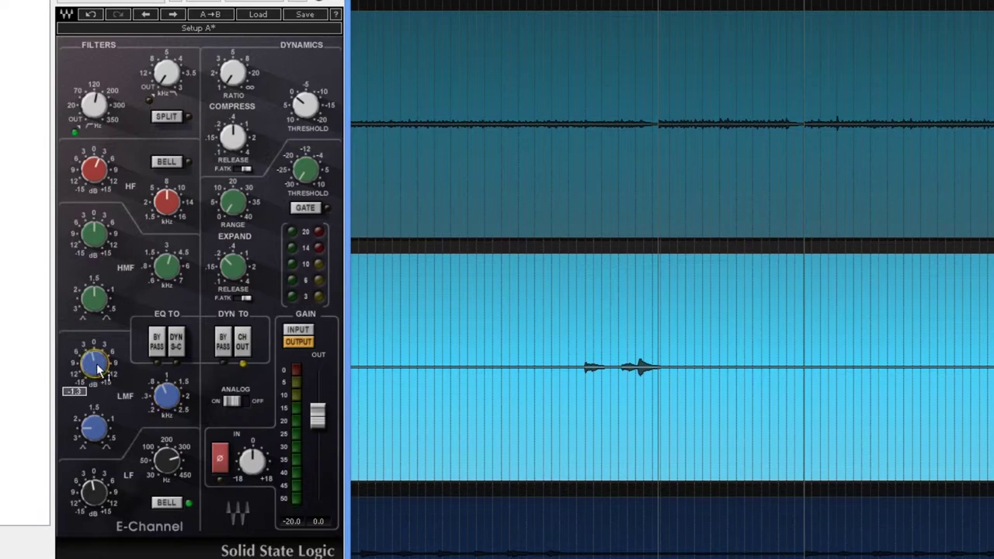
# Boost the theme guitar's HMF band slightly and set the low-pass filter to about 12 kHz.
pyautogui.moveTo(94, 233)
pyautogui.mouseDown()
pyautogui.moveTo(94, 221)
pyautogui.moveTo(91, 236)
pyautogui.mouseUp()
pyautogui.moveTo(167, 72); pyautogui.dragTo(165, 73)
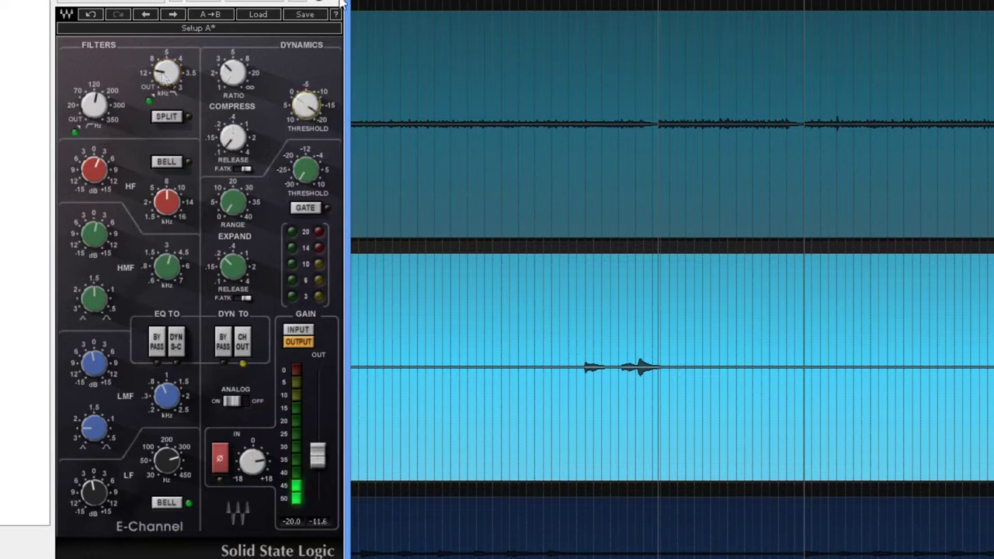
# Set the theme guitar compressor's release to 0.14, fine-tune its threshold, and lower the E-Channel output slightly.
pyautogui.moveTo(232, 137); pyautogui.dragTo(232, 126)
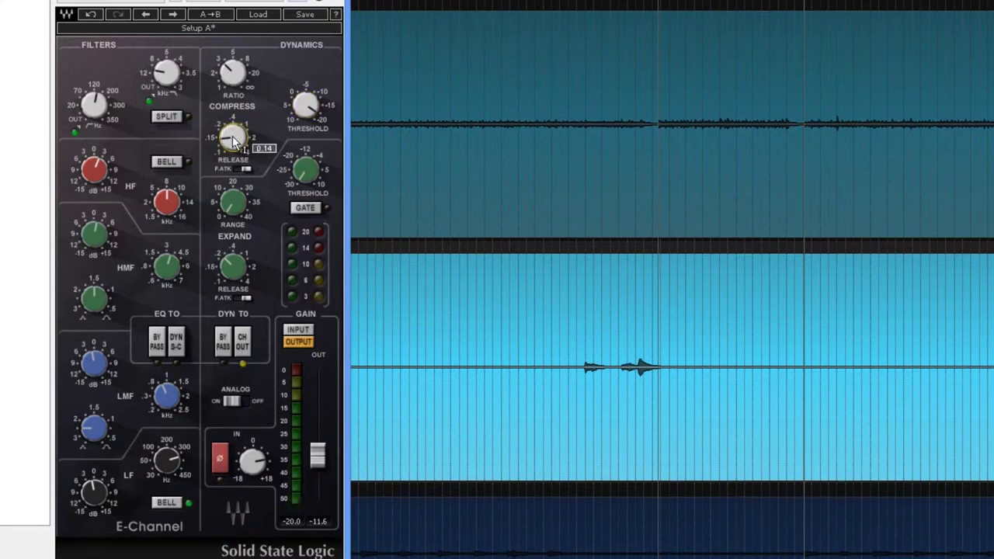
pyautogui.click(300, 106)
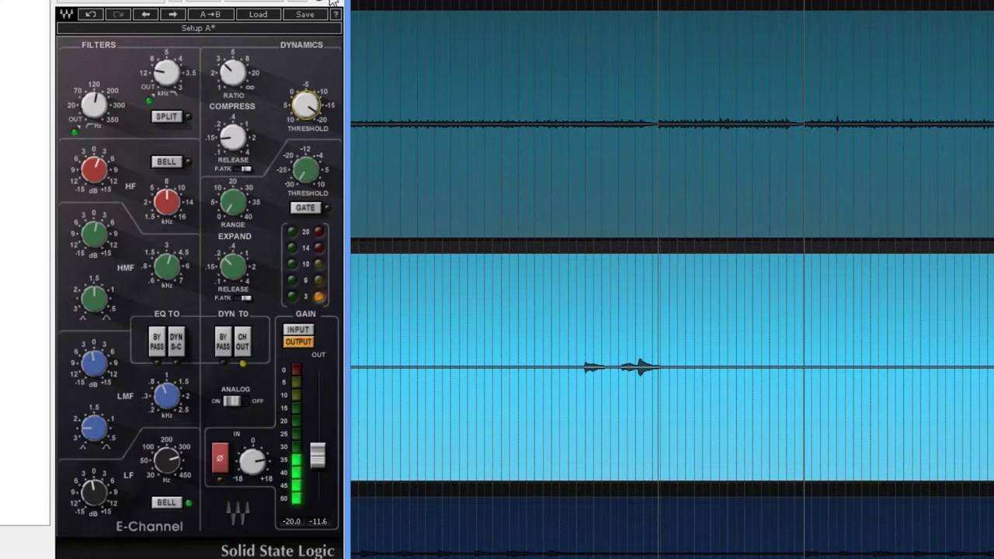
pyautogui.moveTo(320, 455); pyautogui.dragTo(320, 461)
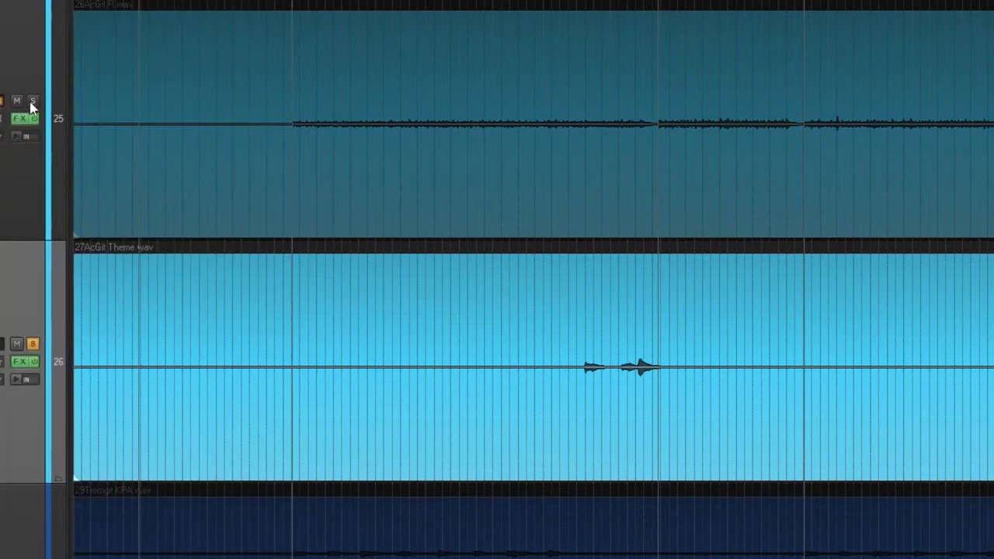
# Solo 26AcGit R and 25AcGit L together with 27AcGit Theme to hear the acoustic guitars as a group.
pyautogui.click(32, 101)
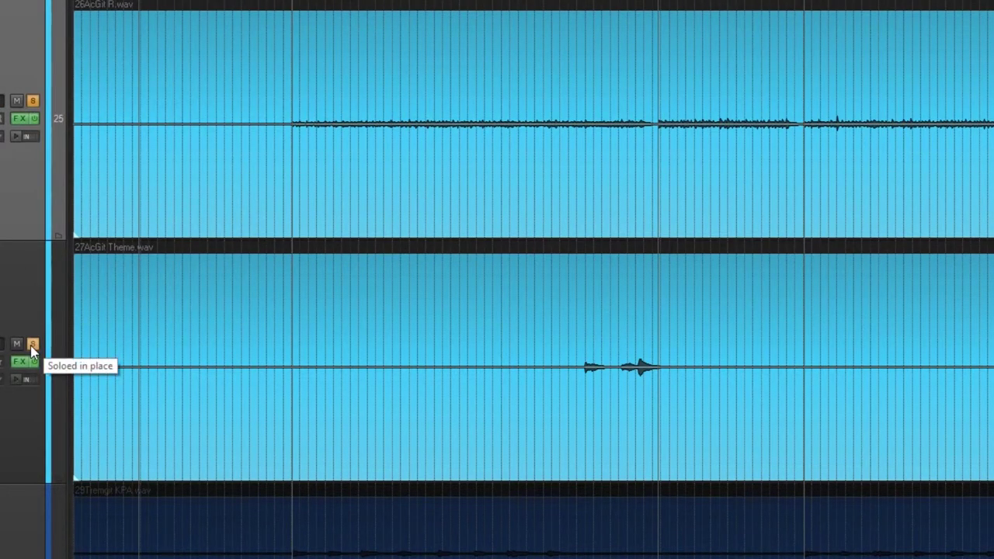
pyautogui.scroll(1, 22, 260)
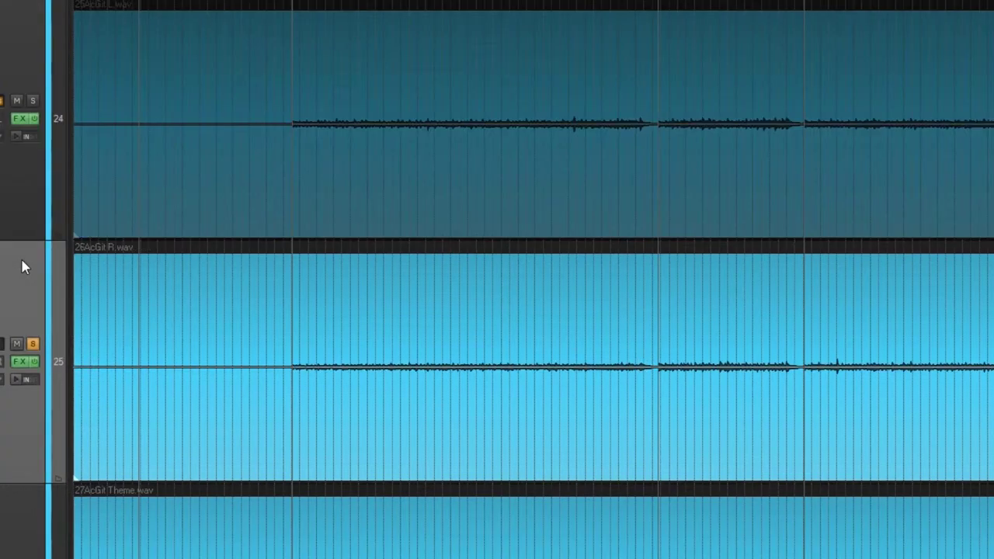
pyautogui.click(32, 101)
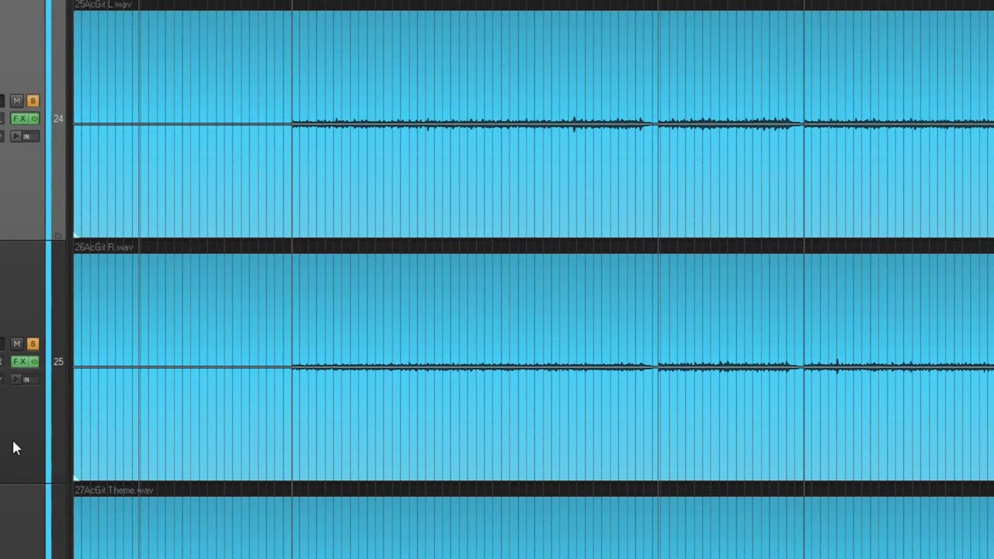
pyautogui.scroll(-1, 14, 442)
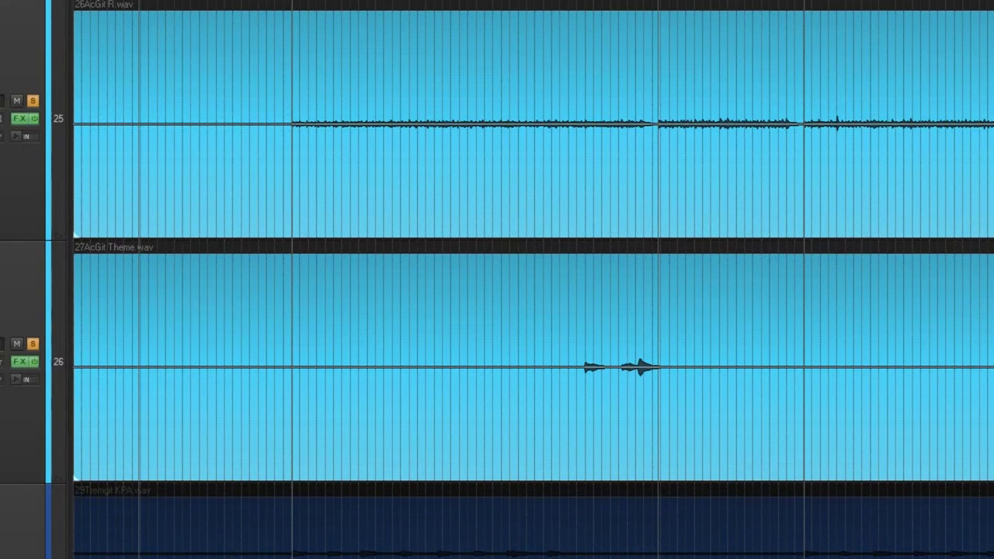
pyautogui.click(16, 428)
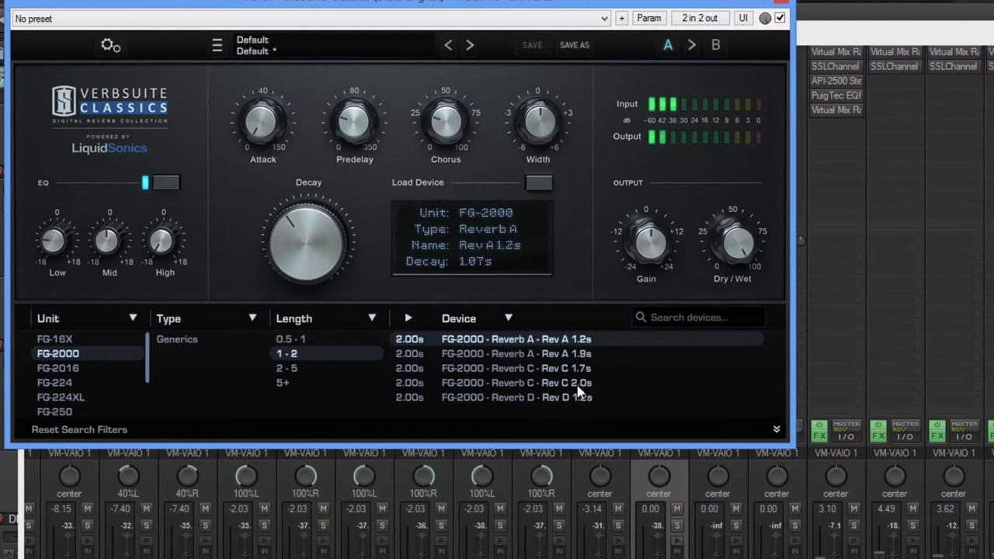
# Load the FG-2000 Reverb A Rev A 1.9s device in the guitar reverb, adjust its chorus, and close the plugin.
pyautogui.click(566, 357)
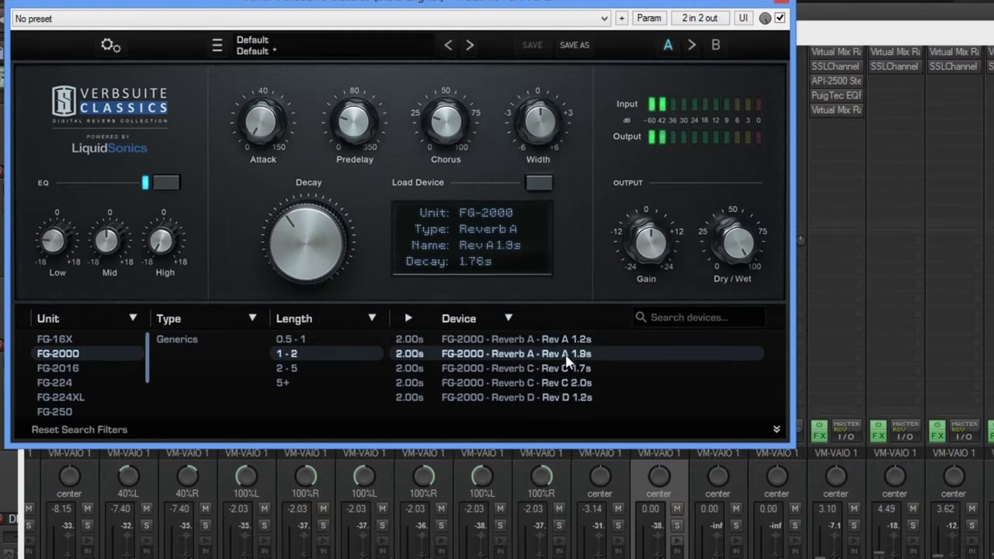
pyautogui.moveTo(459, 129)
pyautogui.moveTo(449, 104); pyautogui.dragTo(493, 318)
pyautogui.click(781, 2)
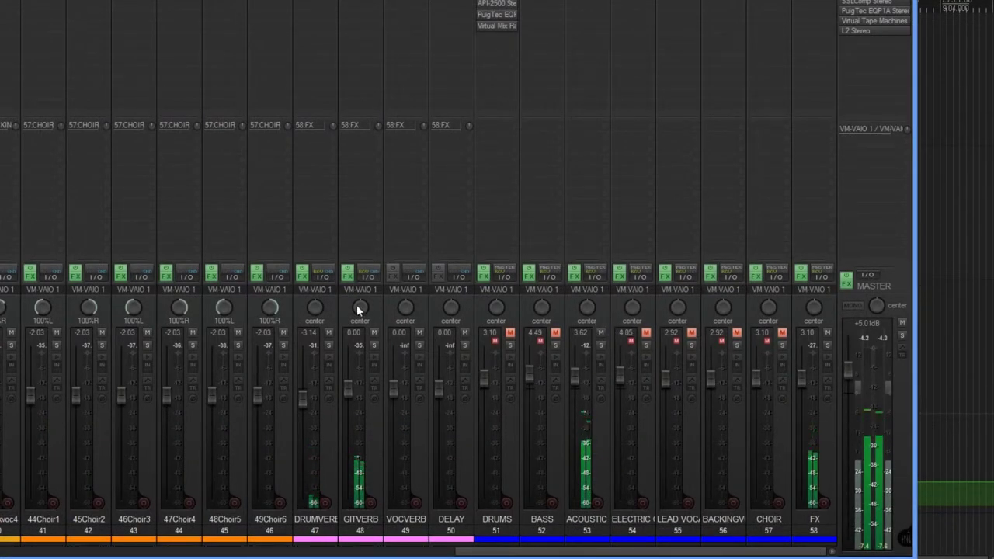
# In the GITVERB routing, lower the receives from 25AcGit L to -3.48 dB, 26AcGit R to -3.14 dB and 27AcGit Theme to about -7 dB.
pyautogui.click(368, 277)
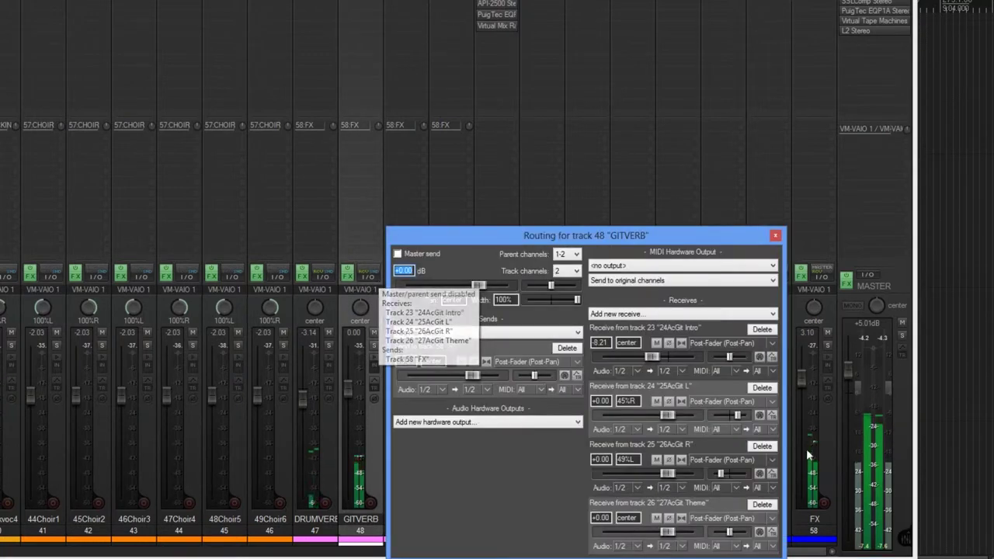
pyautogui.moveTo(665, 412); pyautogui.dragTo(658, 411)
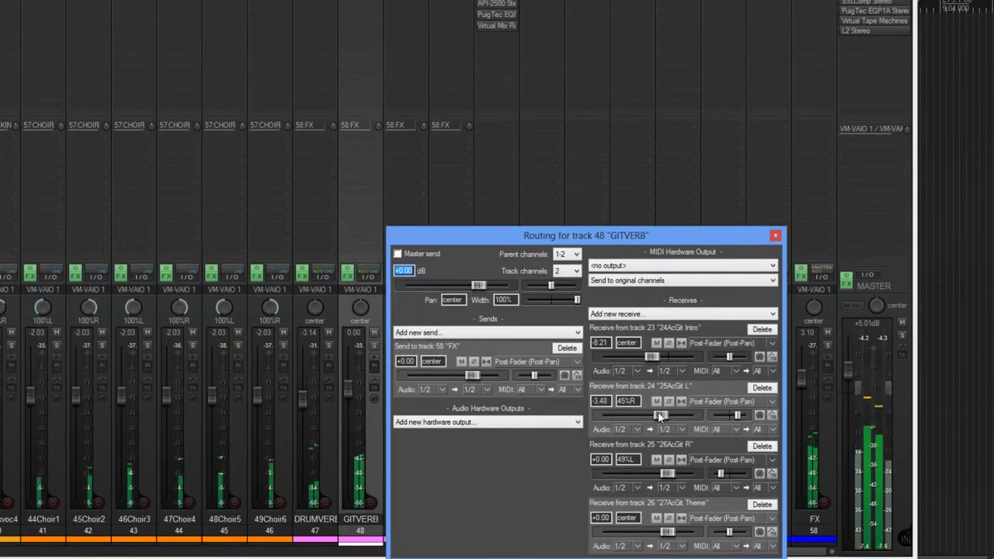
pyautogui.moveTo(666, 473); pyautogui.dragTo(662, 475)
pyautogui.moveTo(667, 532); pyautogui.dragTo(654, 533)
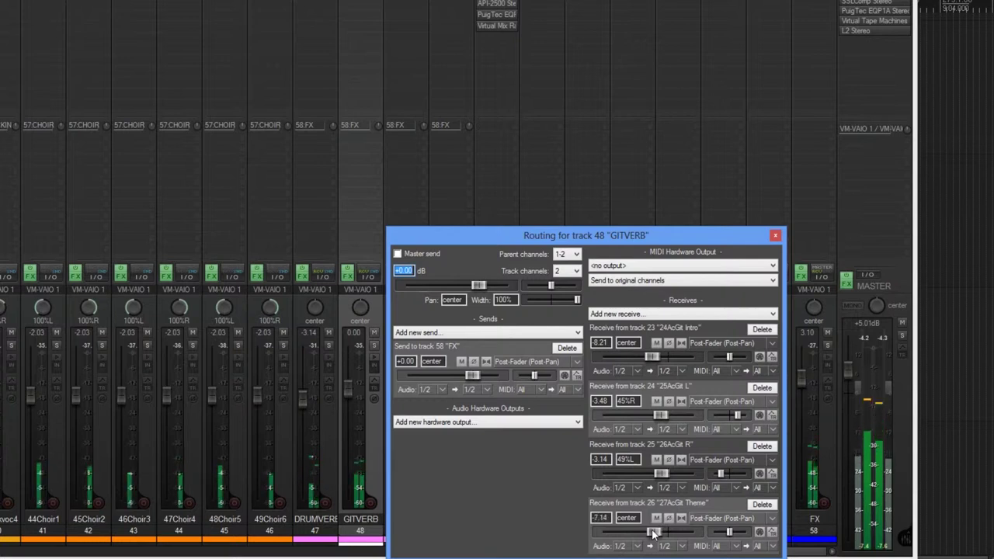
pyautogui.moveTo(653, 533); pyautogui.dragTo(655, 533)
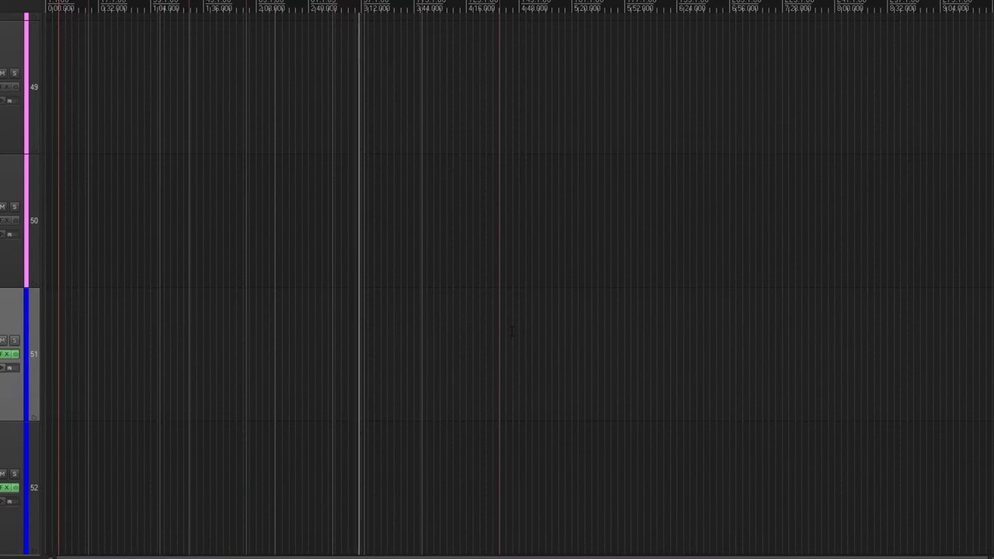
# Fine-tune the gain of the CLA-2A on the ACOUSTIC bus and compare the sound with the compressor bypassed.
pyautogui.hotkey('alt', 'm')
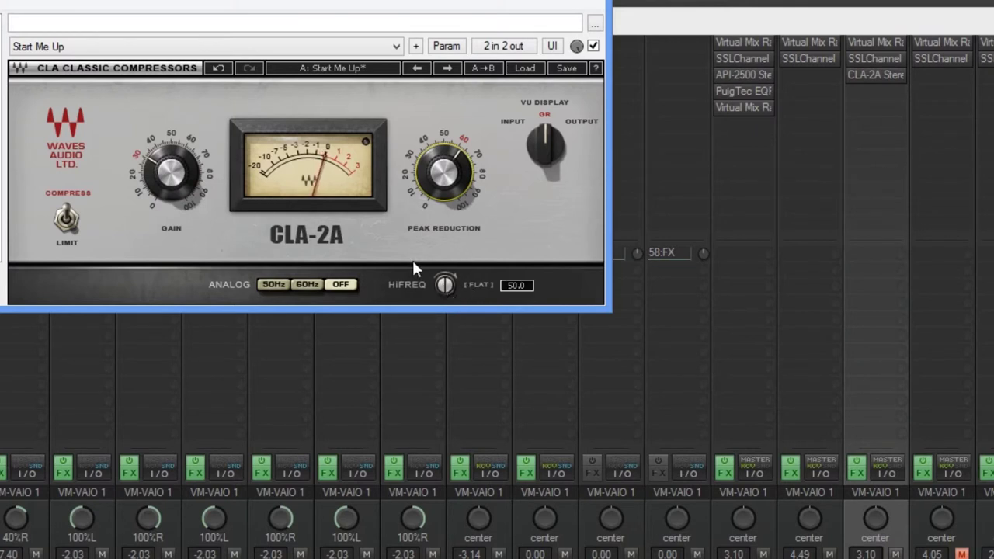
pyautogui.moveTo(186, 192); pyautogui.dragTo(186, 189)
pyautogui.click(594, 46)
pyautogui.click(594, 46)
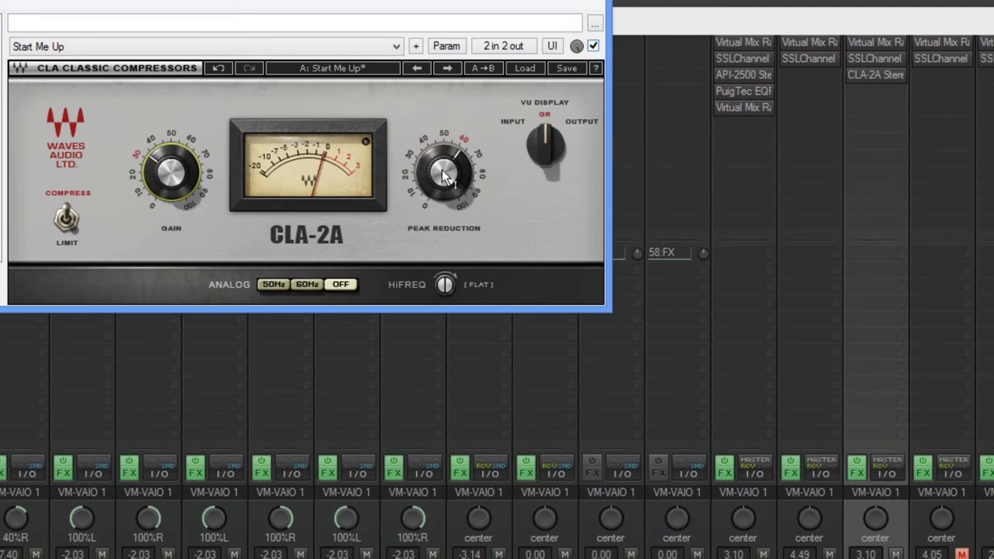
# Readjust the ACOUSTIC bus CLA-2A's peak reduction and gain, recheck it against bypass, and close the plugin.
pyautogui.moveTo(443, 177); pyautogui.dragTo(442, 171)
pyautogui.click(180, 176)
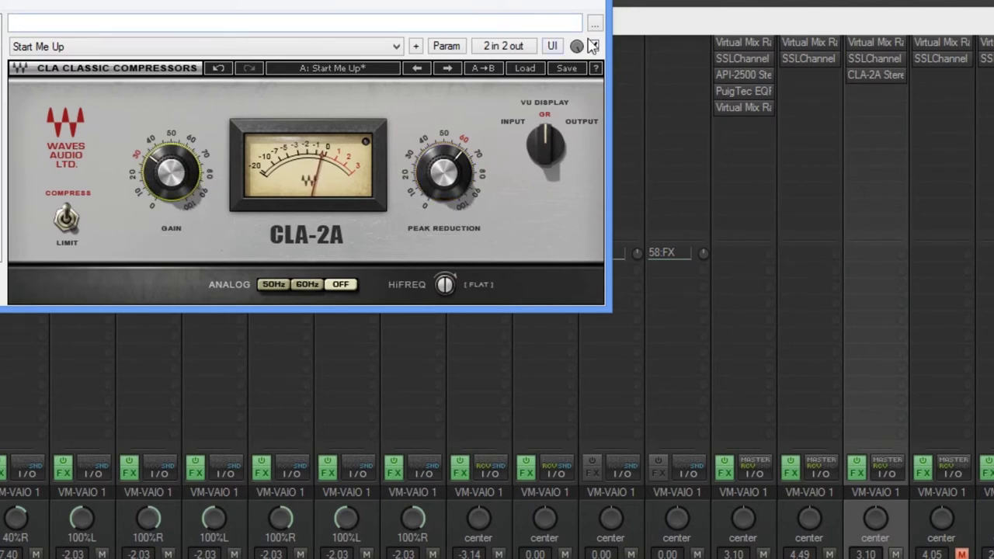
pyautogui.click(593, 46)
pyautogui.click(594, 47)
pyautogui.click(602, 6)
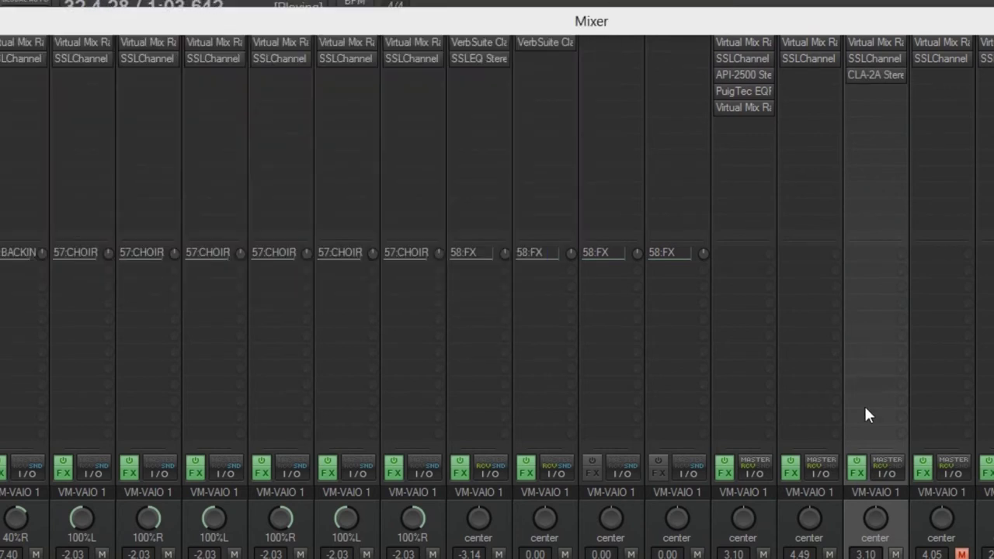